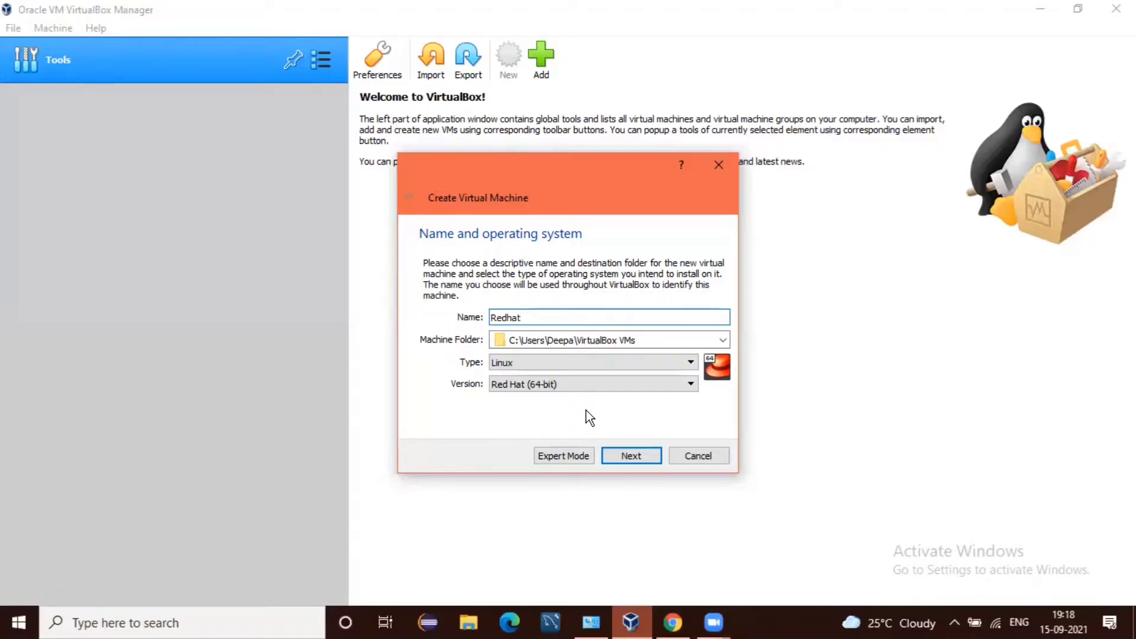
# Step: Keep 1024 MB of memory for Redhat and choose 'Create a virtual hard disk now'
pyautogui.click(616, 457)
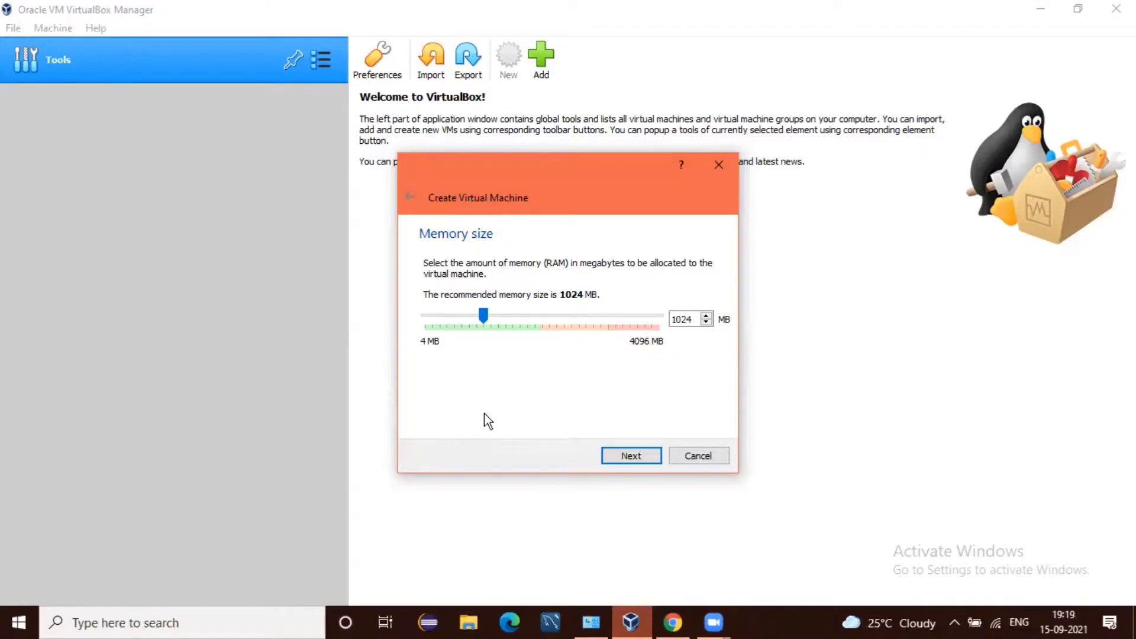
pyautogui.click(631, 457)
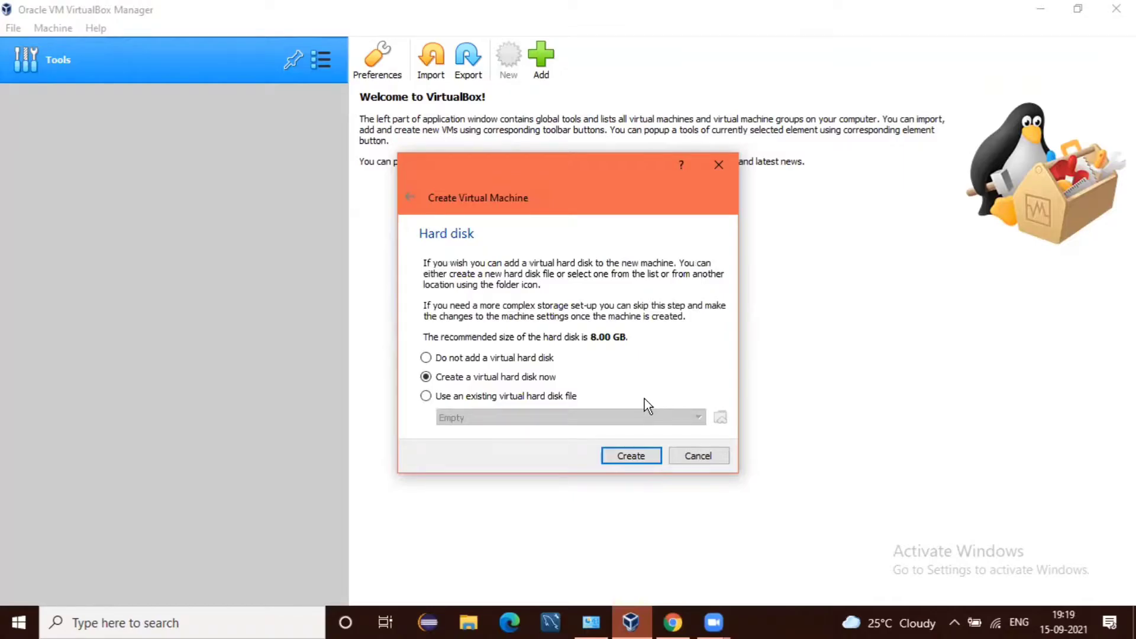
pyautogui.click(628, 459)
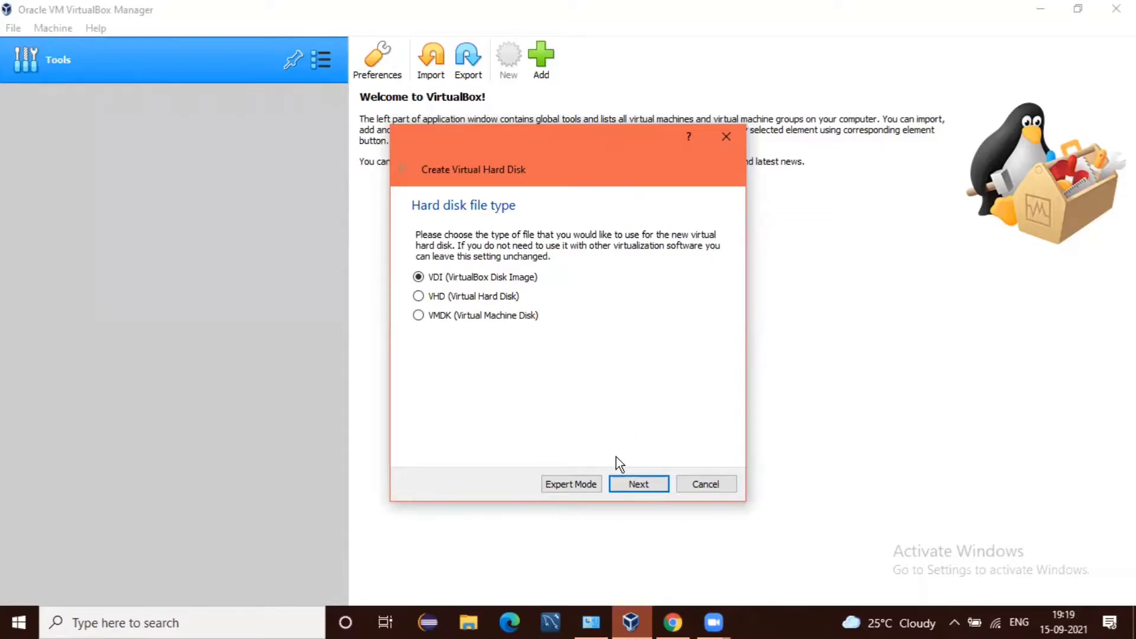
# Step: Keep the VDI type and dynamic allocation, and change Redhat.vdi's size from 8.00 to 15.00 GB
pyautogui.click(627, 484)
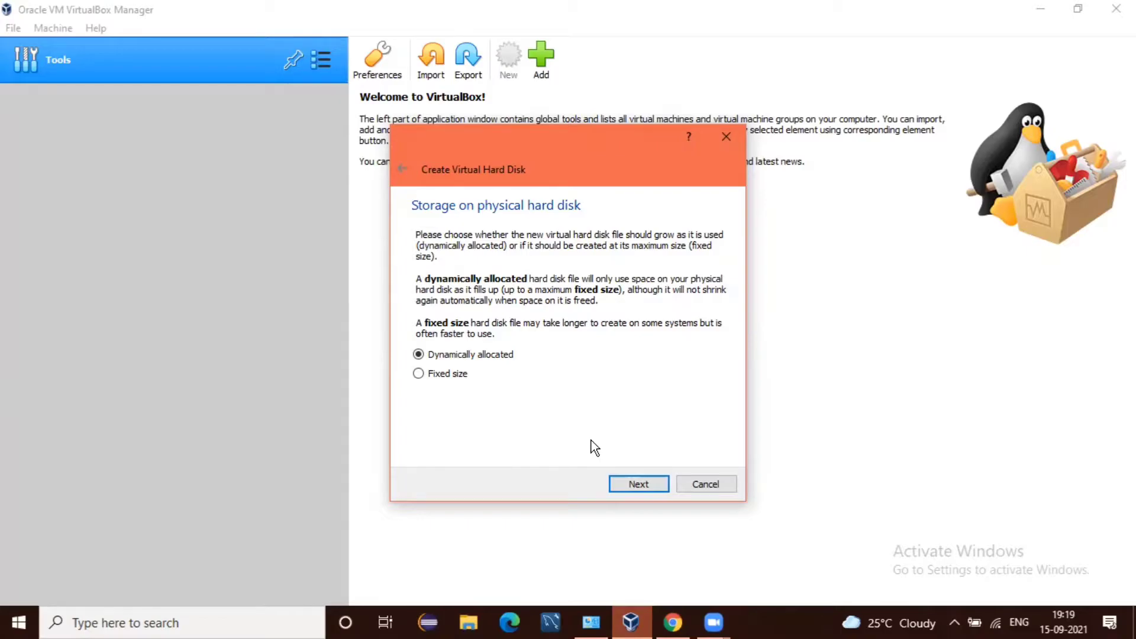
pyautogui.click(623, 487)
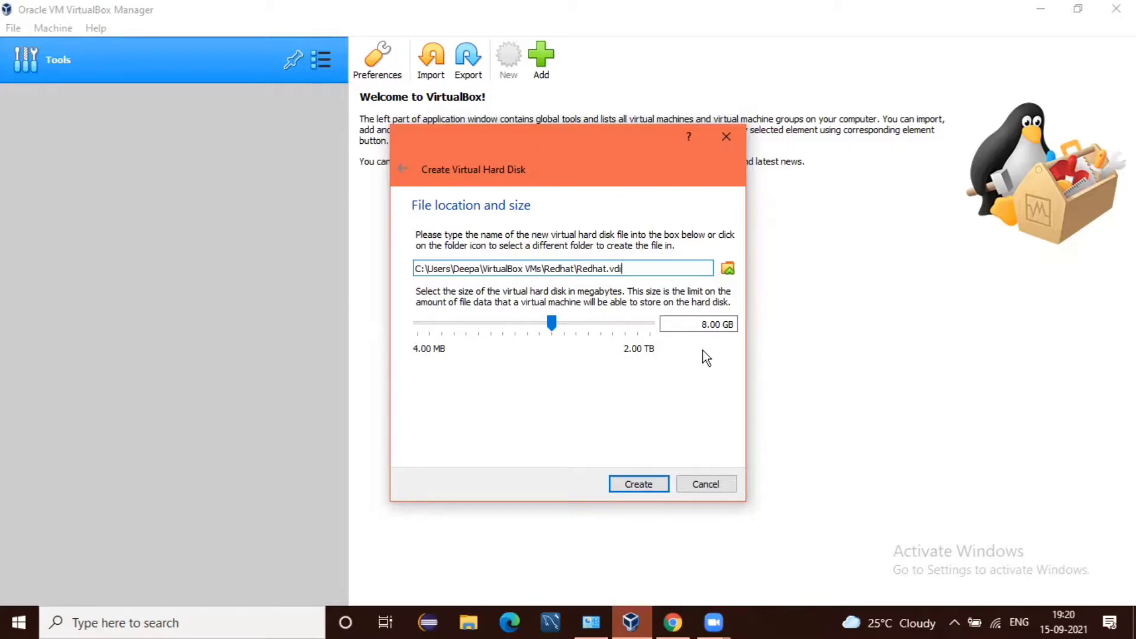
pyautogui.click(709, 325)
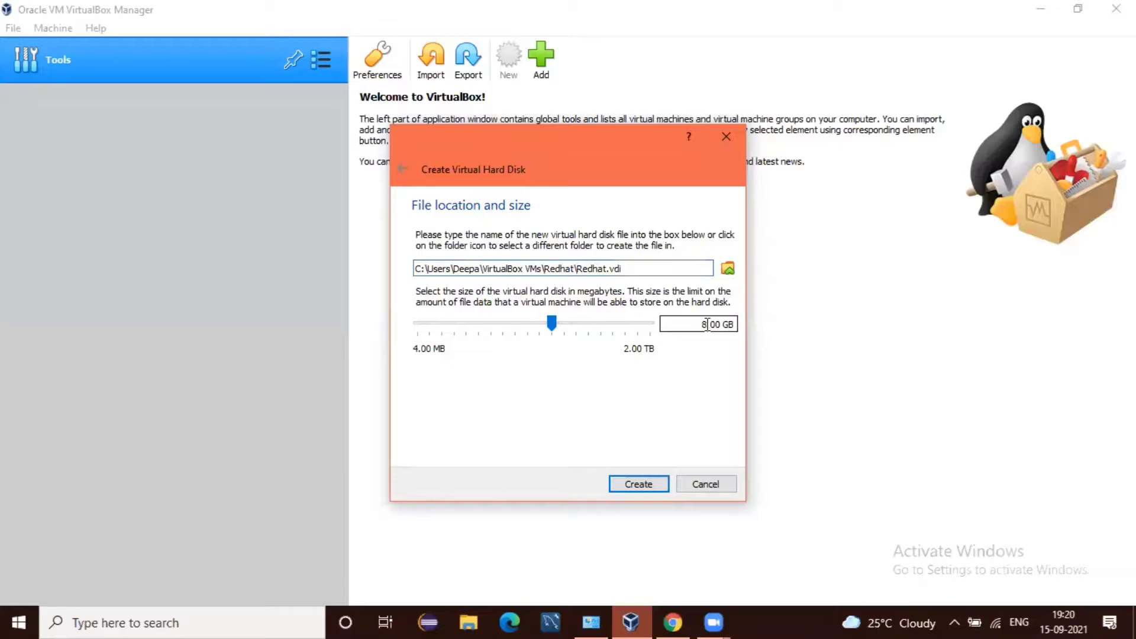
pyautogui.press('BackSpace')
pyautogui.write('15')
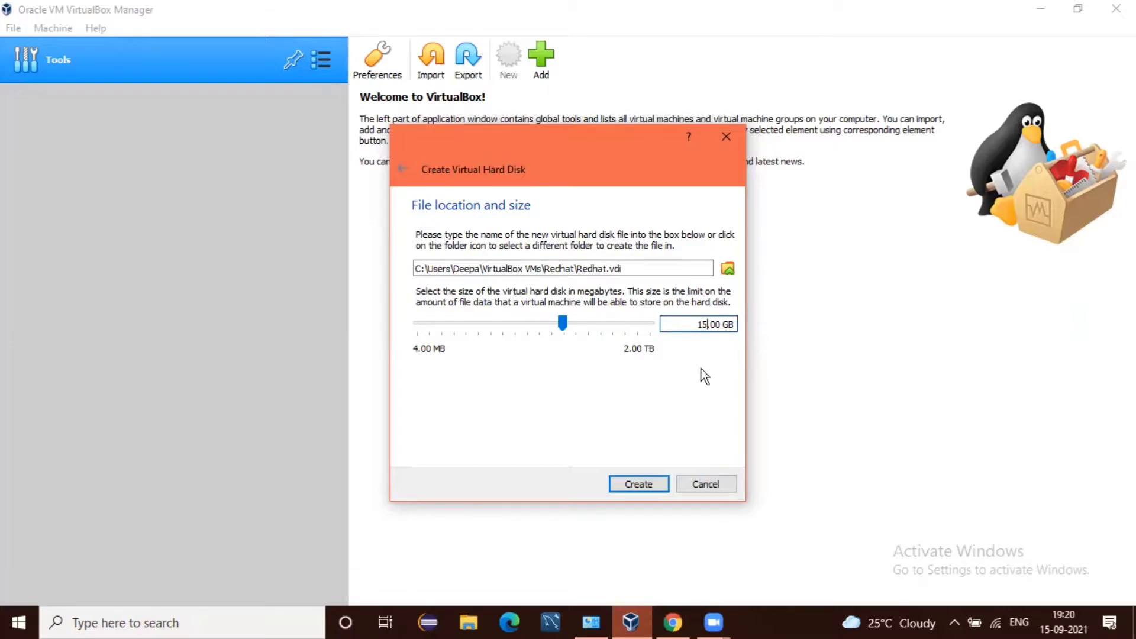
# Step: Create the 15.00 GB Redhat.vdi disk to finish the Redhat machine
pyautogui.click(625, 482)
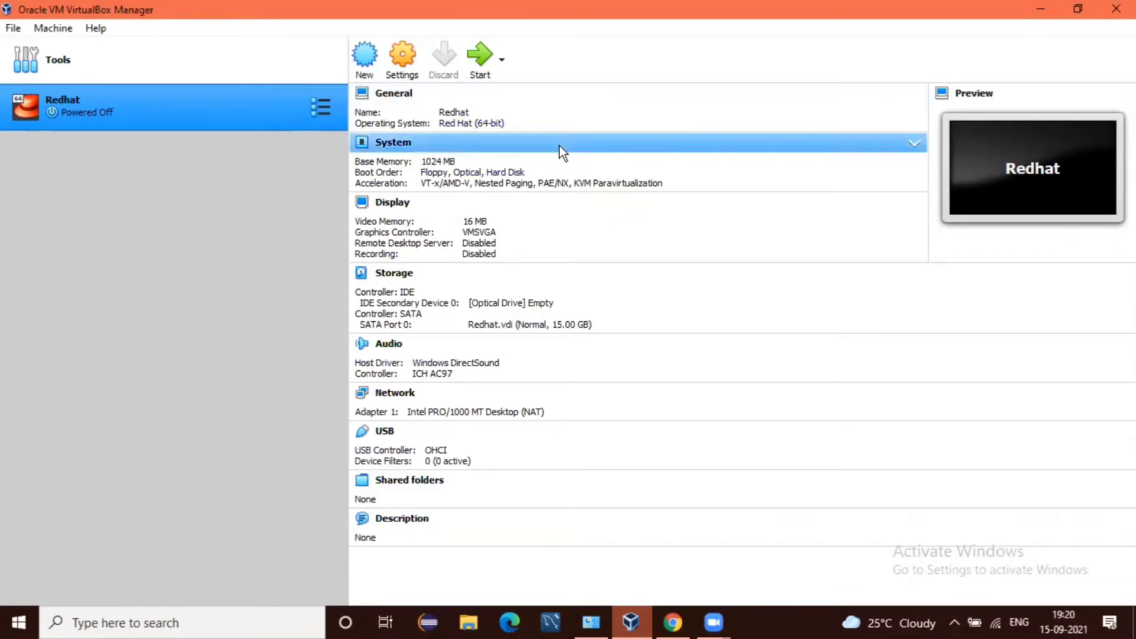
# Step: In Storage settings, insert rhel-server-6.4-x86_64-dvd.iso into the empty IDE optical drive and save
pyautogui.click(401, 58)
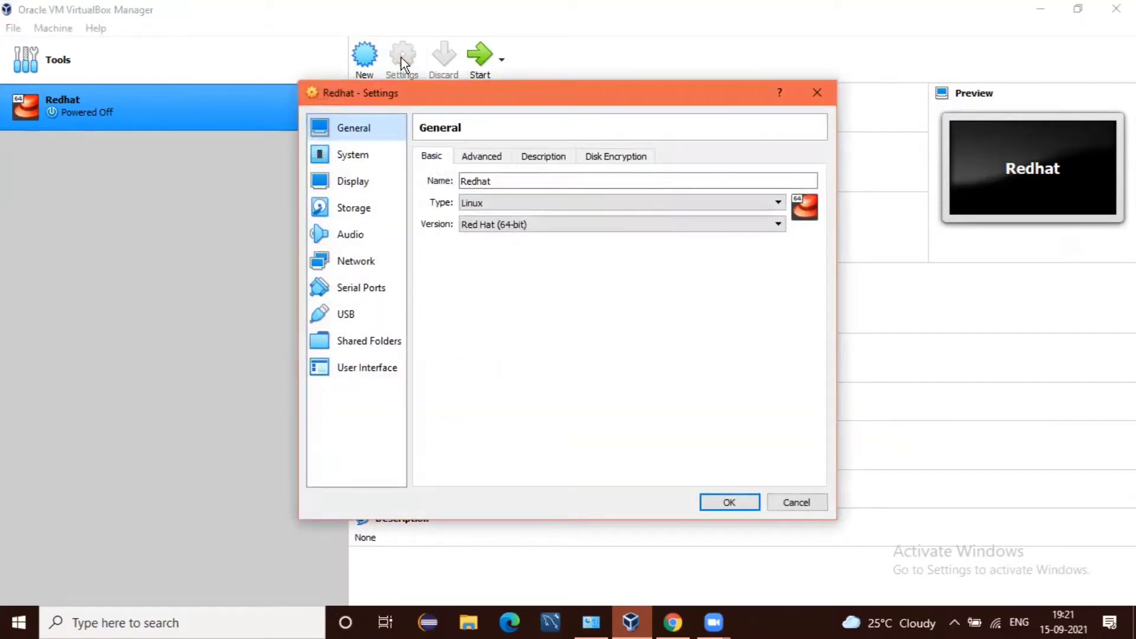
pyautogui.click(366, 207)
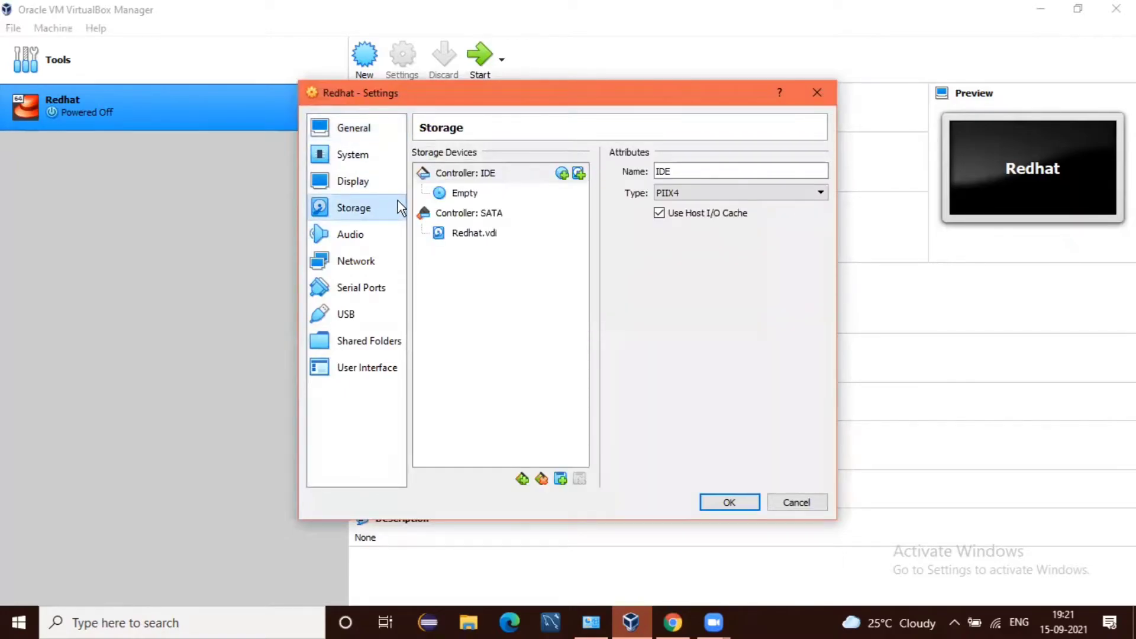
pyautogui.click(463, 192)
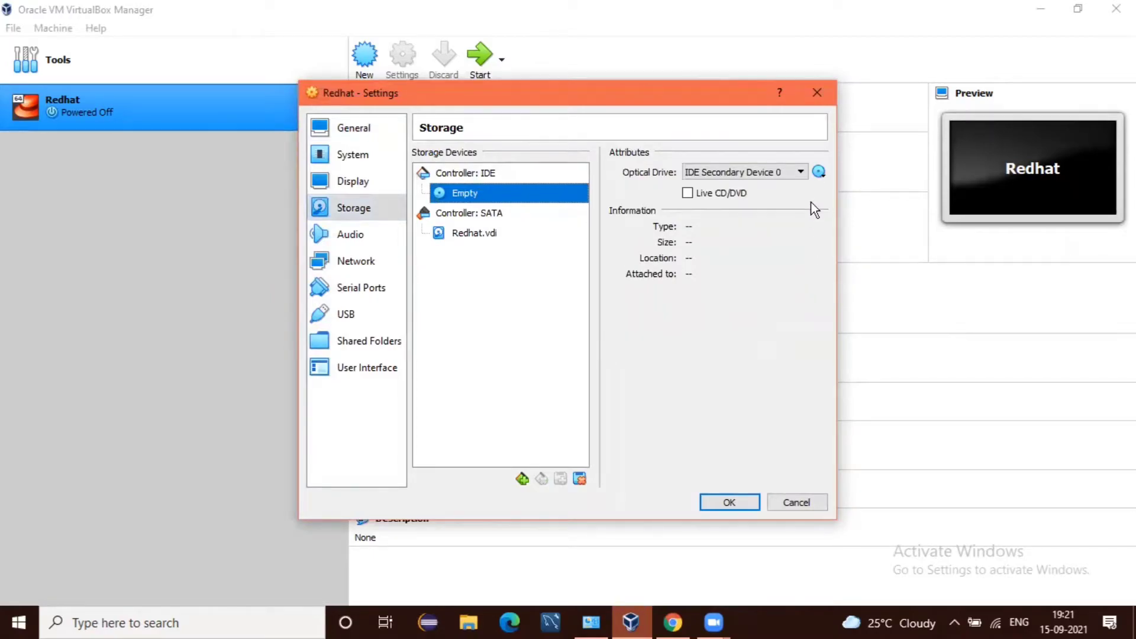
pyautogui.click(818, 172)
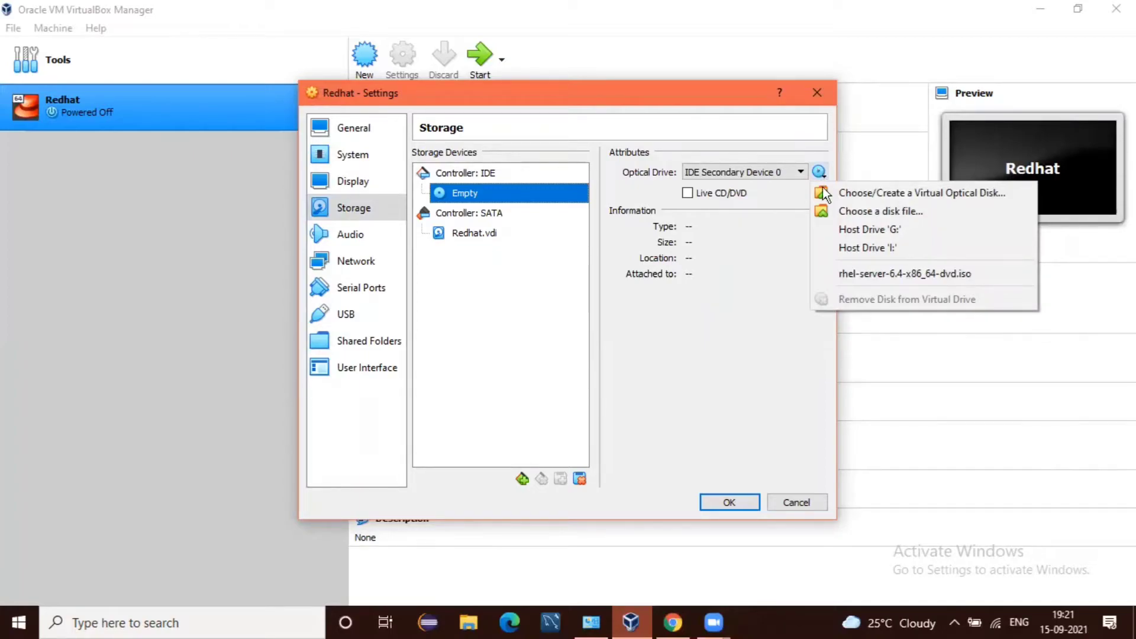
pyautogui.click(834, 273)
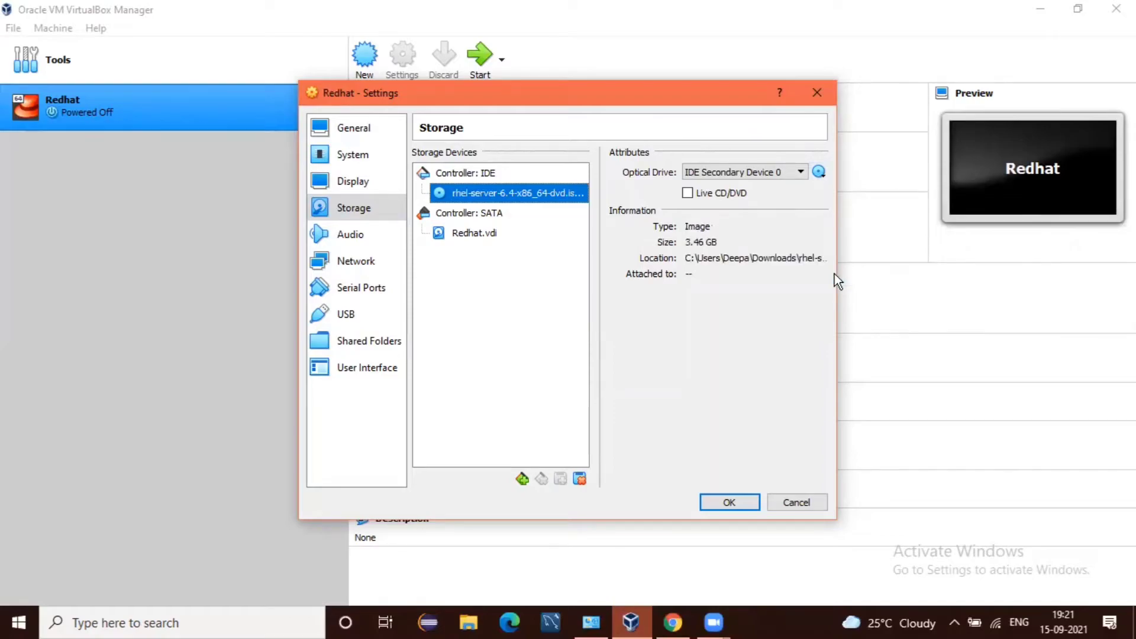
pyautogui.click(819, 174)
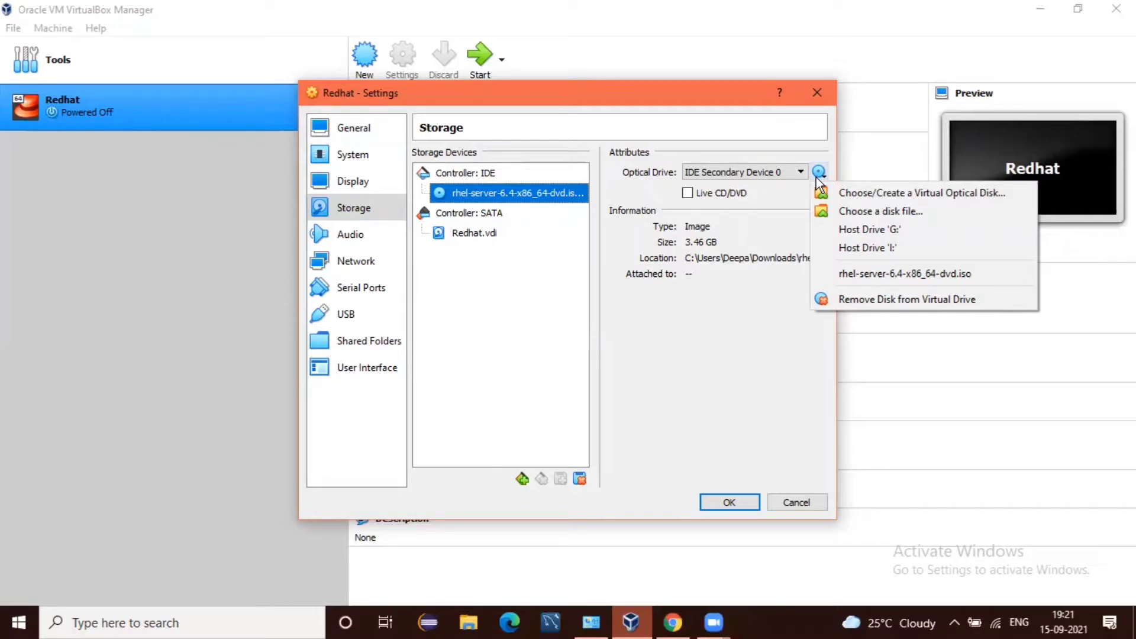
pyautogui.click(728, 370)
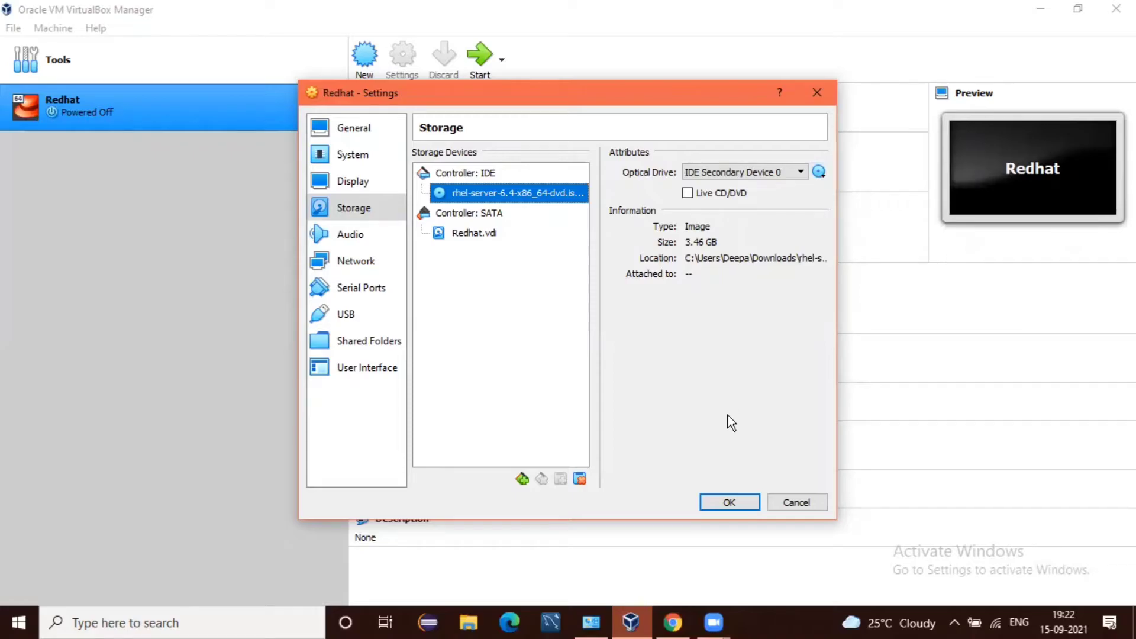
pyautogui.click(714, 504)
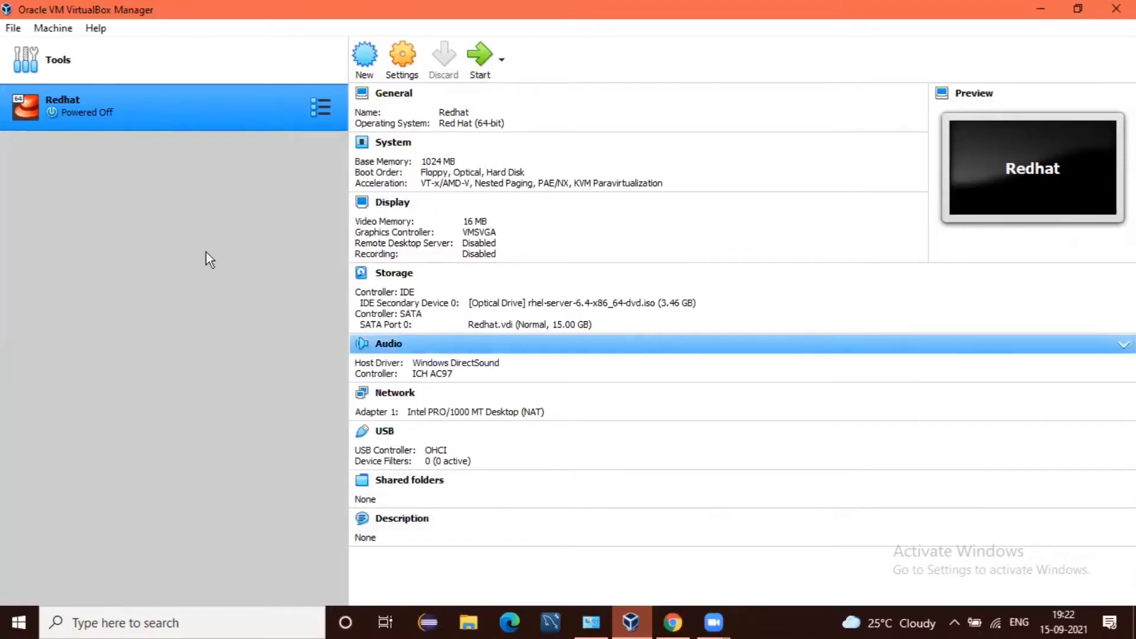
# Step: Start the Redhat VM, maximize its window, and dismiss the keyboard auto-capture notice
pyautogui.doubleClick(152, 114)
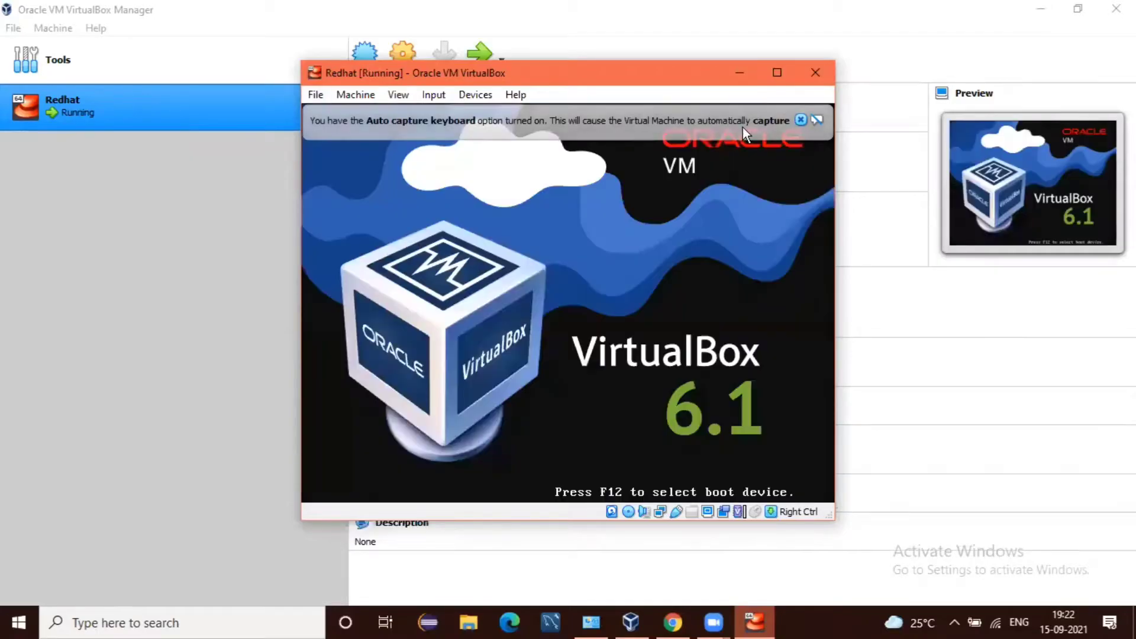
pyautogui.click(776, 72)
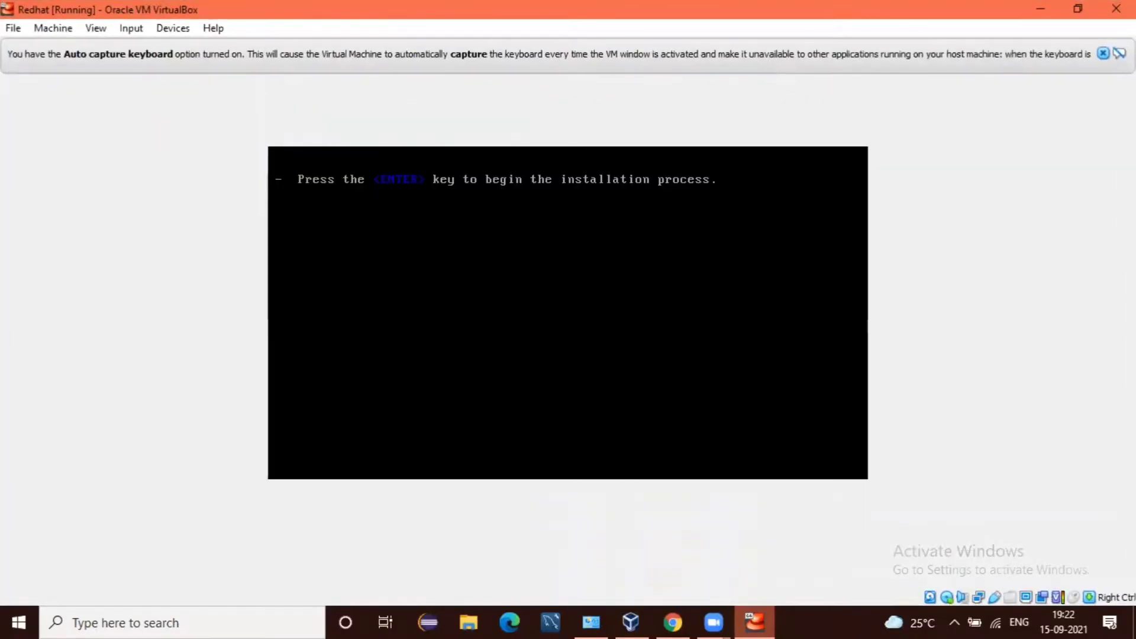
pyautogui.click(1102, 54)
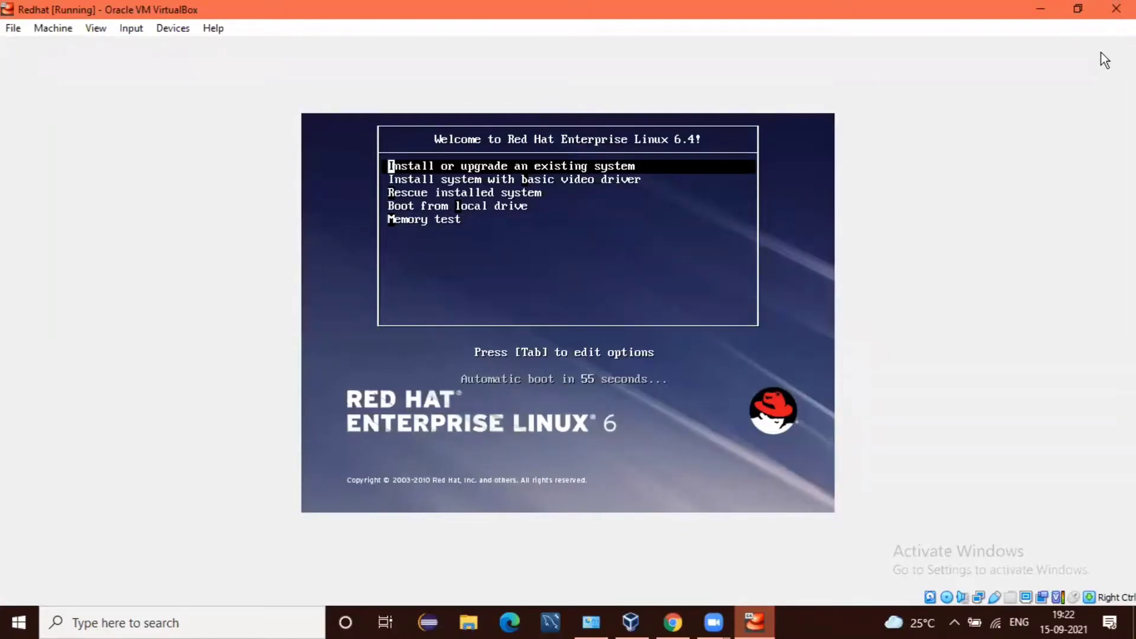
# Step: Choose 'Install or upgrade an existing system' from the RHEL 6.4 boot menu
pyautogui.press('Return')
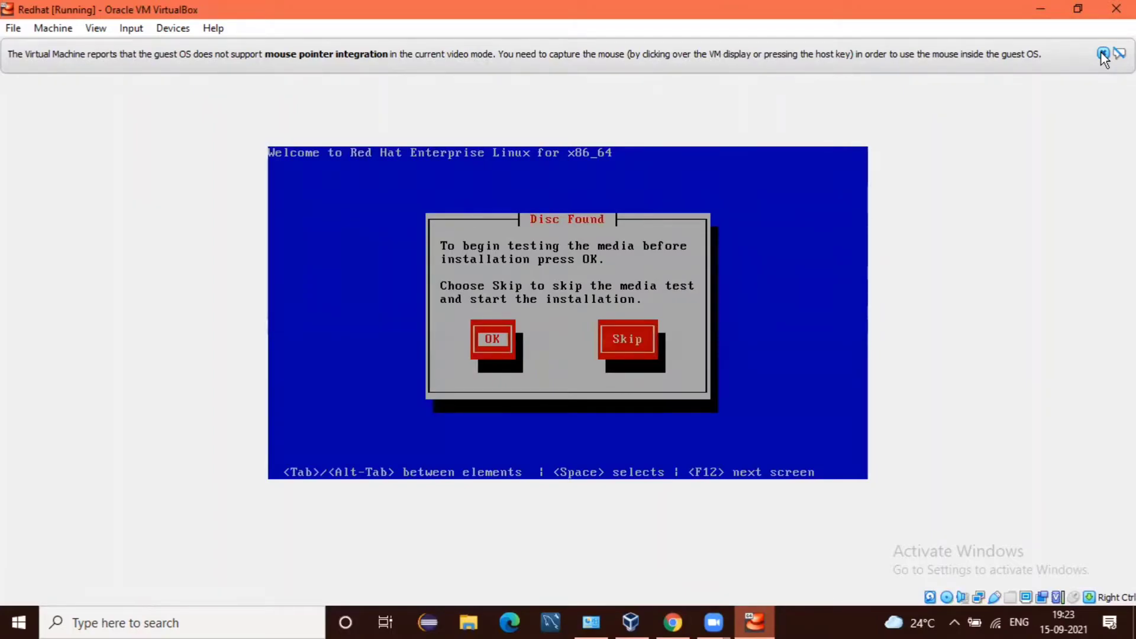
# Step: Skip the disc media test and acknowledge the Unsupported Hardware warning
pyautogui.press('Tab')
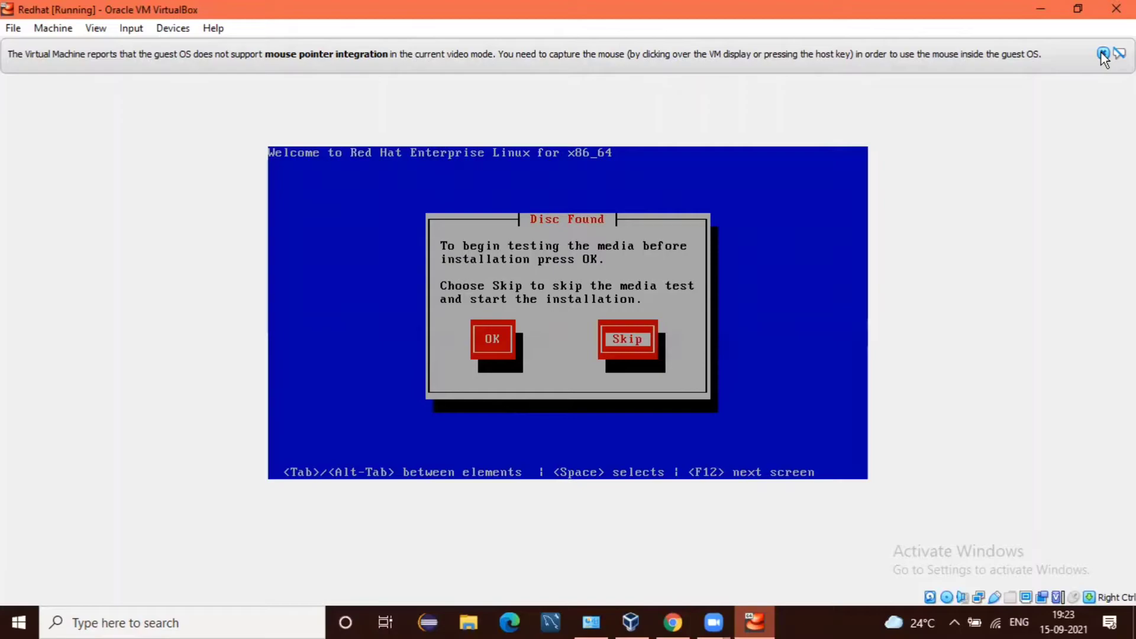
pyautogui.press('Return')
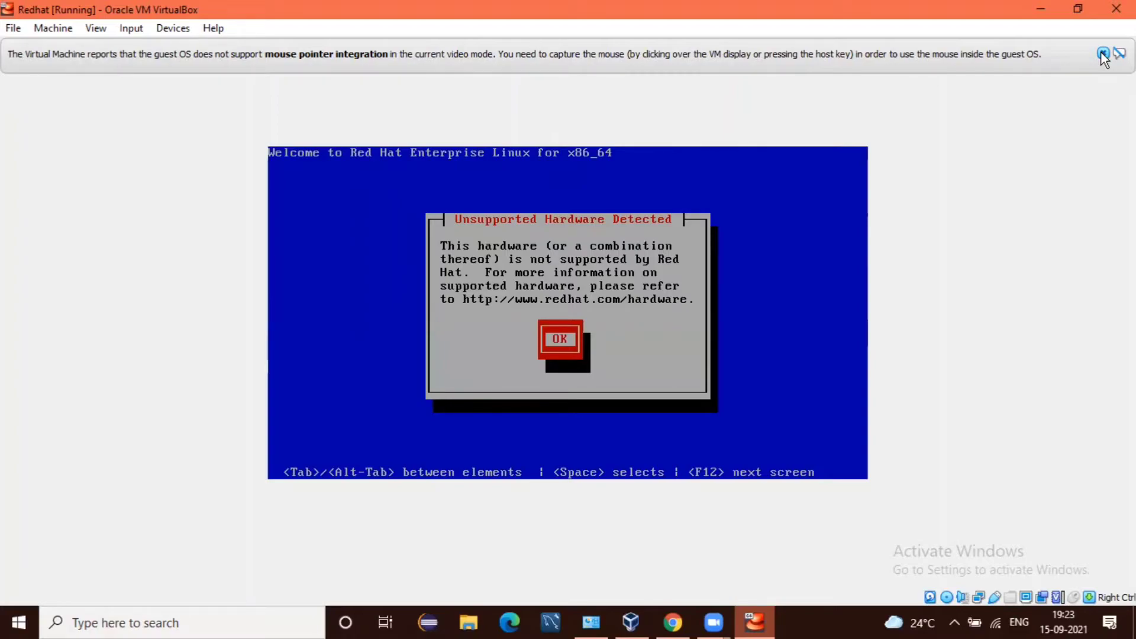
pyautogui.press('Return')
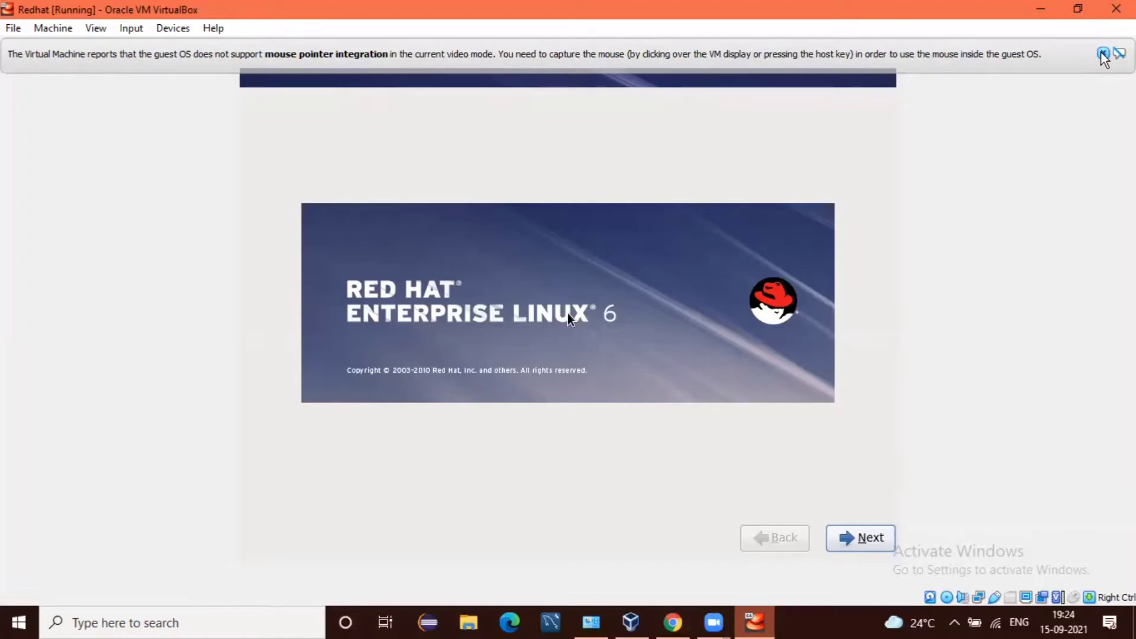
# Step: Continue past the welcome screen keeping English language and the U.S. English keyboard
pyautogui.press('Return')
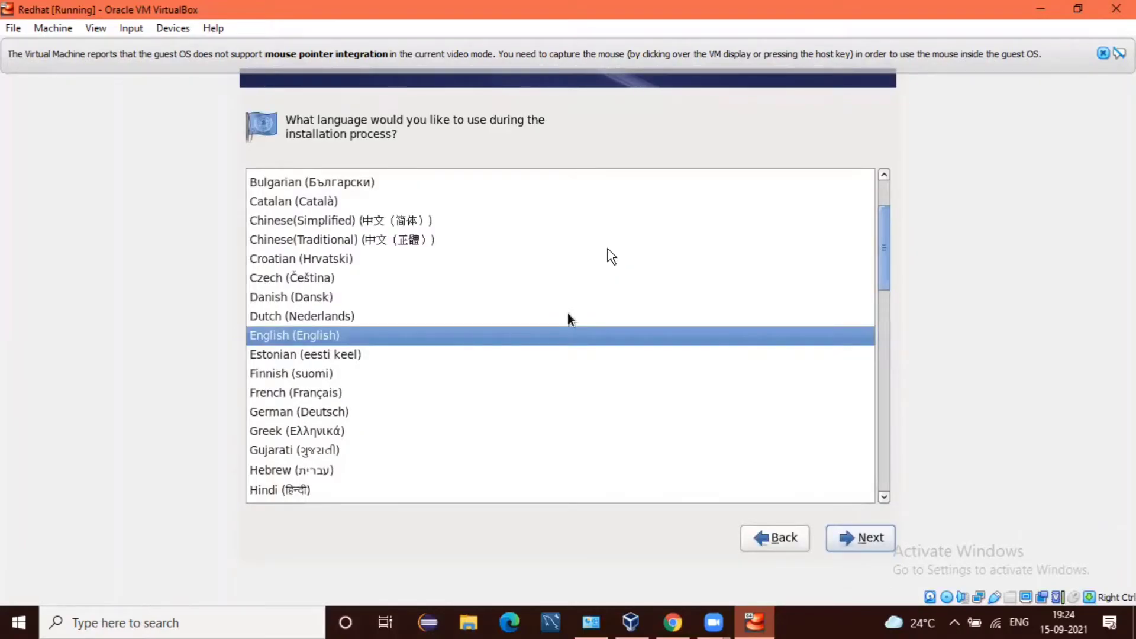
pyautogui.press('Return')
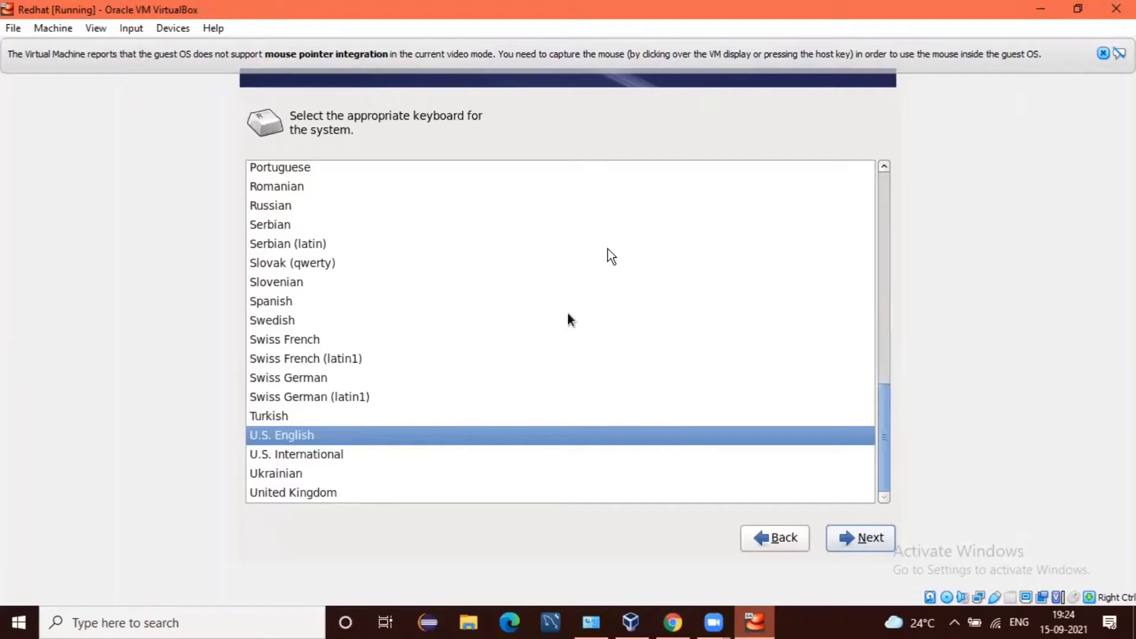
pyautogui.press('Return')
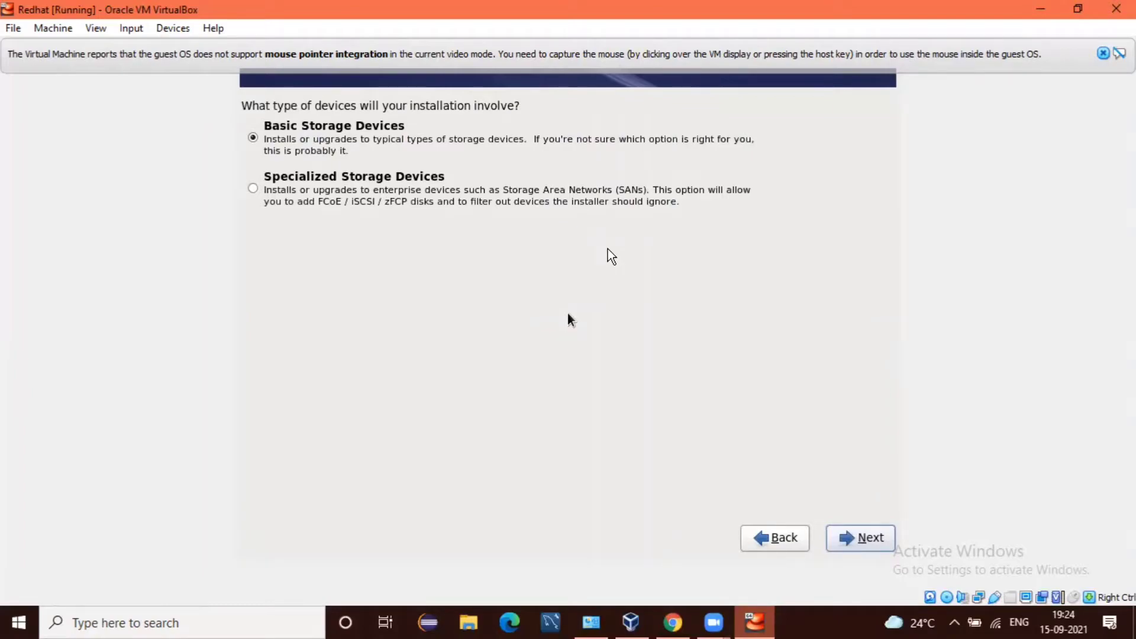
# Step: Use Basic Storage Devices and choose 'Yes, discard any data' for the blank disk
pyautogui.press('Return')
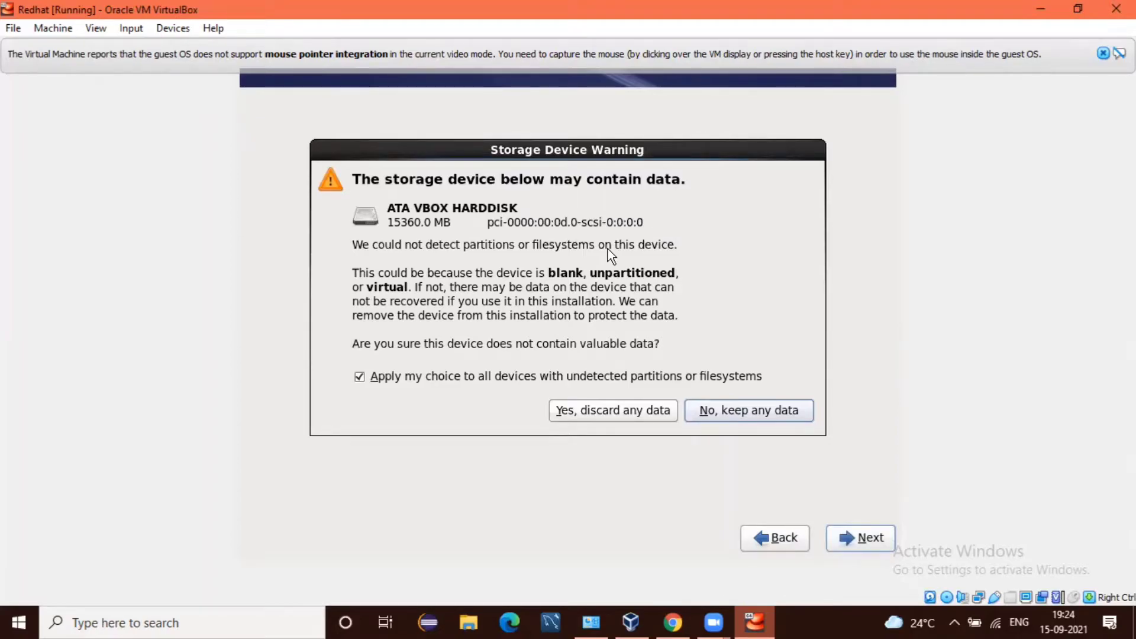
pyautogui.press('Left')
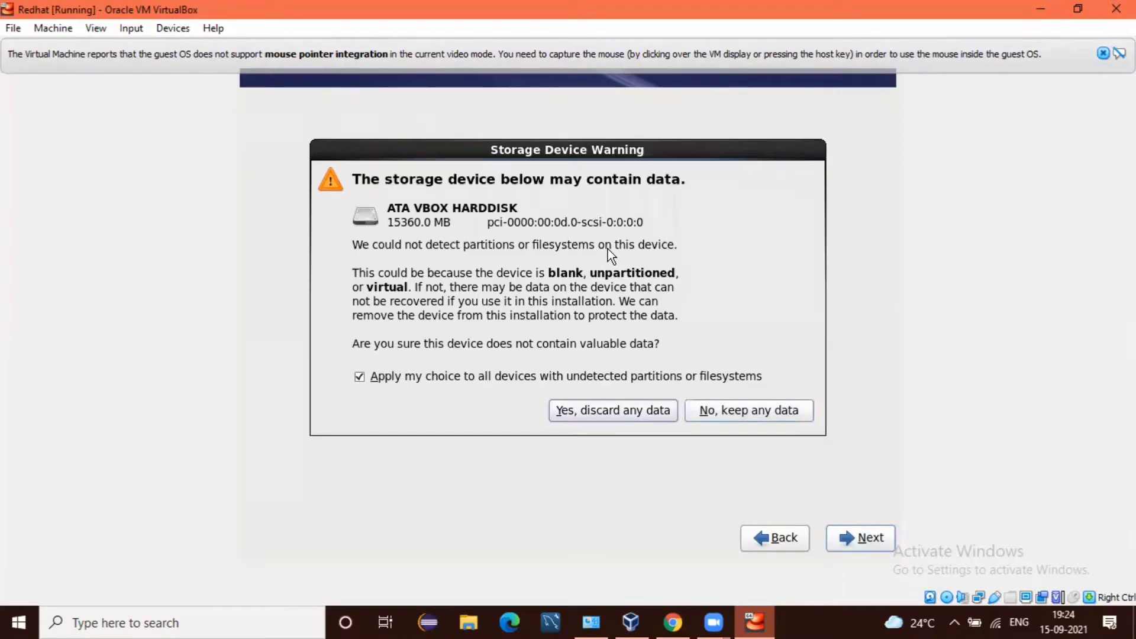
pyautogui.press('Return')
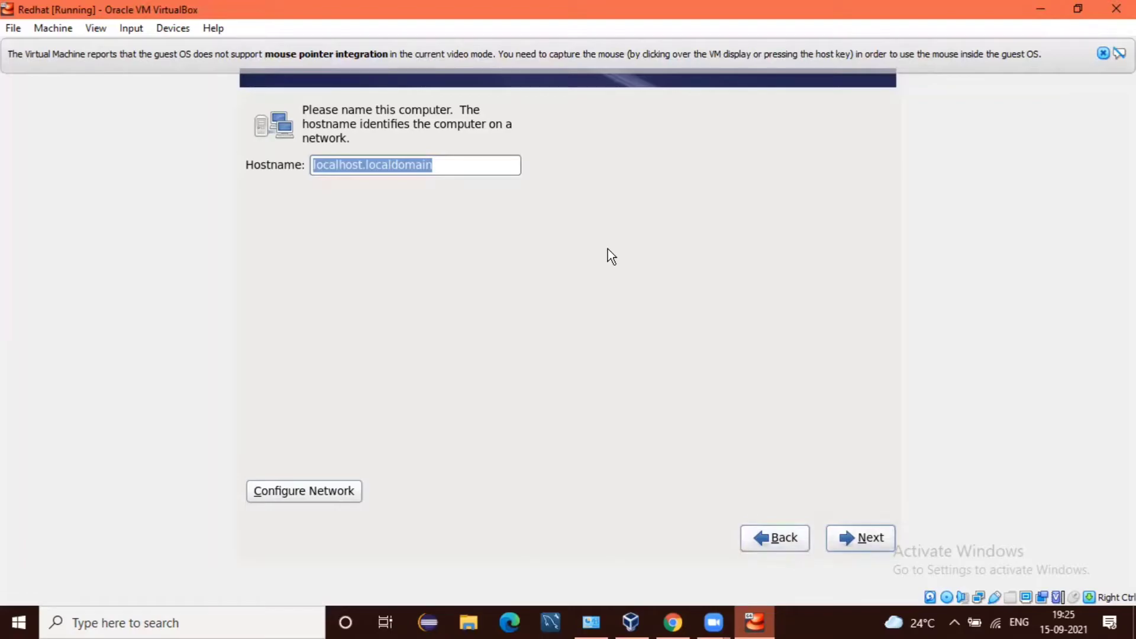
# Step: Keep hostname localhost.localdomain and pick Asia/Kolkata as the time zone
pyautogui.press('Return')
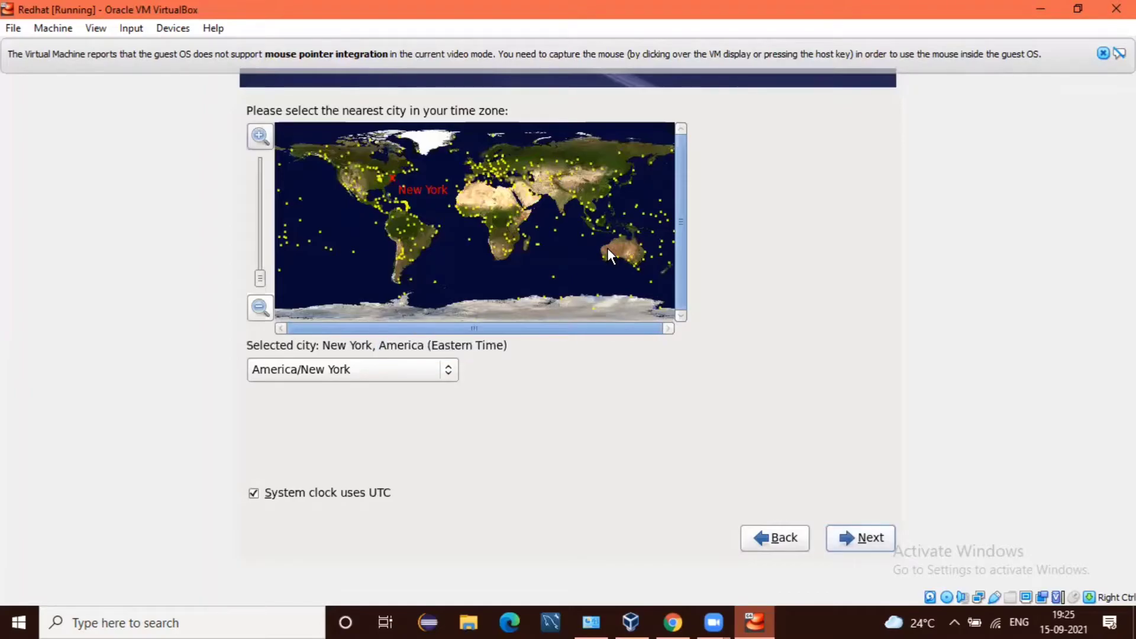
pyautogui.press('Tab')
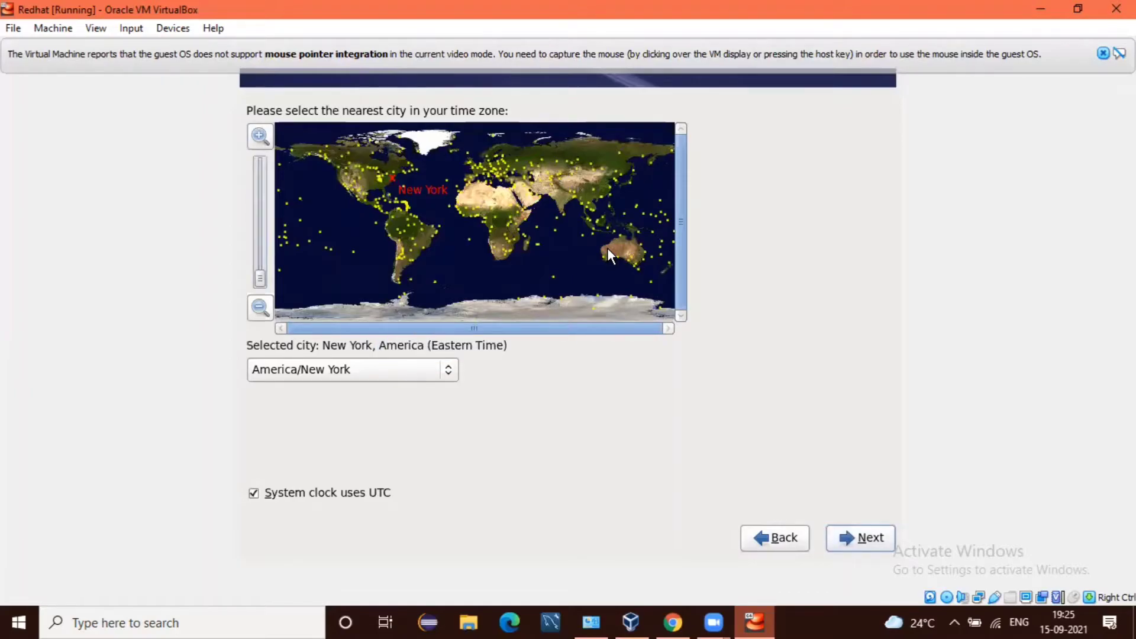
pyautogui.press('Tab')
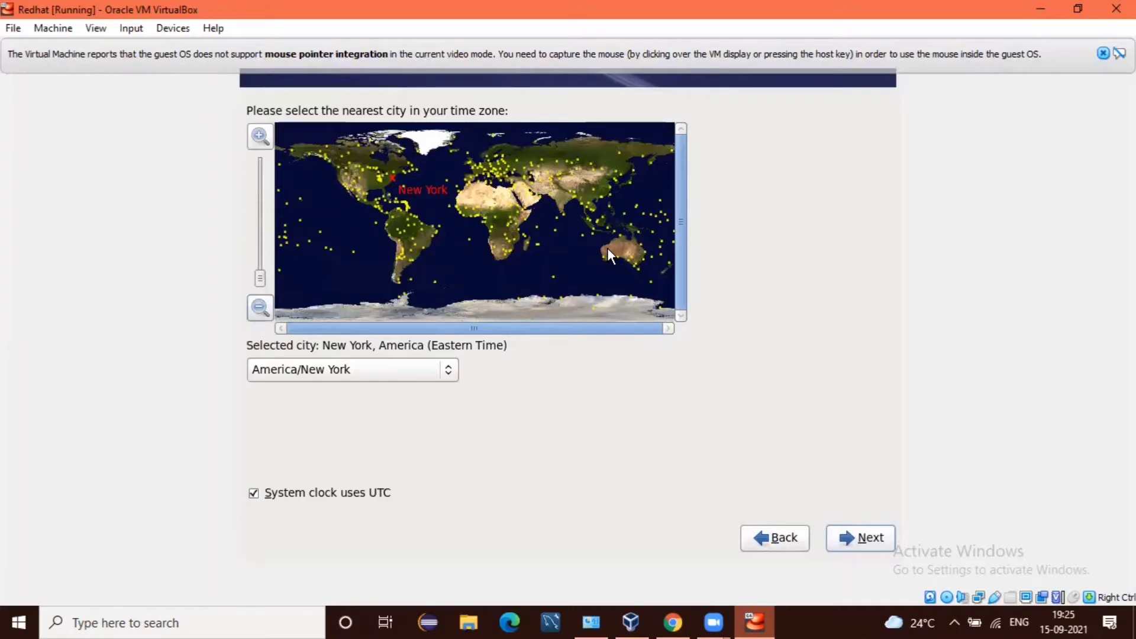
pyautogui.press('Tab')
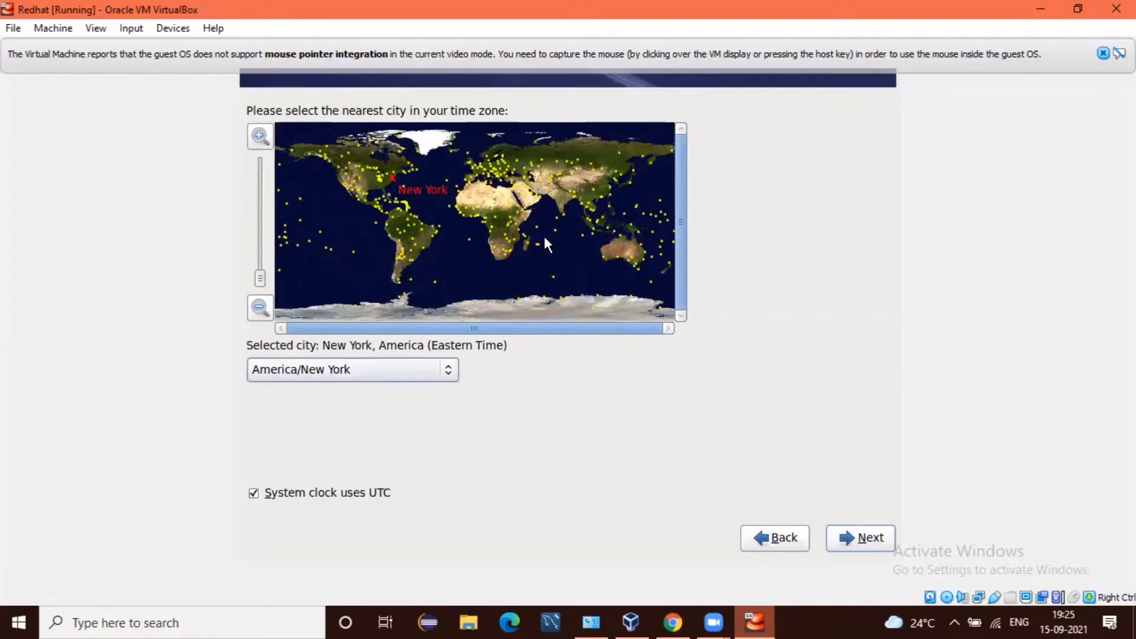
pyautogui.press('Down')
pyautogui.press('Down')
pyautogui.press('Down')
pyautogui.press('Down')
pyautogui.press('Down')
pyautogui.press('Down')
pyautogui.press('Down')
pyautogui.press('Down')
pyautogui.press('Down')
pyautogui.press('Down')
pyautogui.press('Down')
pyautogui.press('Down')
pyautogui.press('Down')
pyautogui.press('Down')
pyautogui.press('Down')
pyautogui.press('Down')
pyautogui.press('Down')
pyautogui.press('Down')
pyautogui.press('Down')
pyautogui.press('Down')
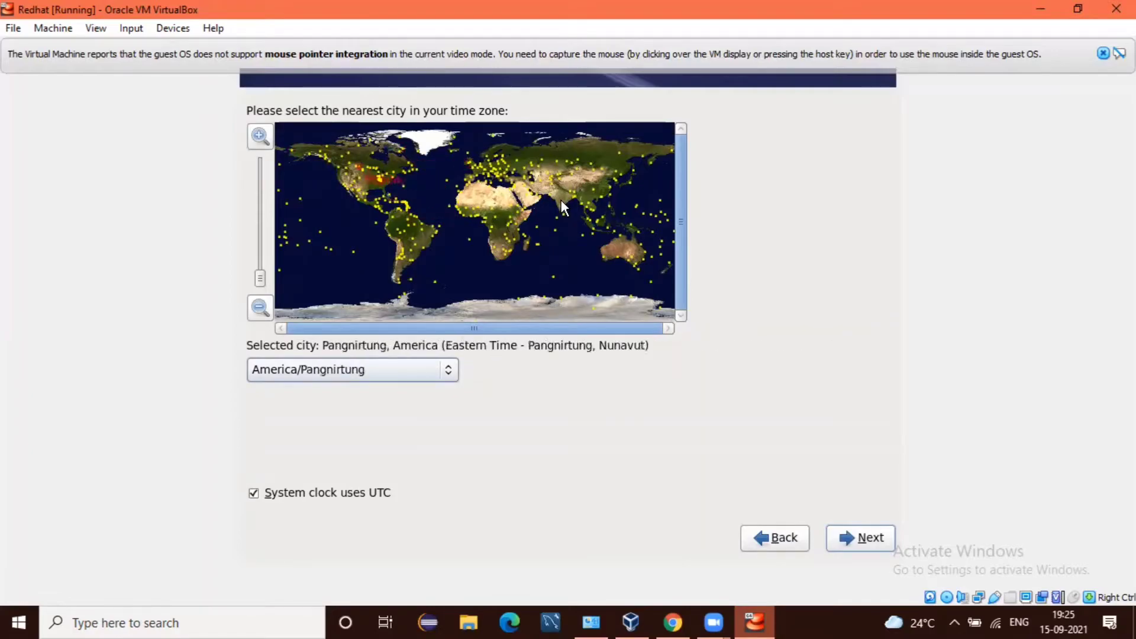
pyautogui.press('Down')
pyautogui.press('Down')
pyautogui.press('Down')
pyautogui.press('Down')
pyautogui.press('Down')
pyautogui.press('Down')
pyautogui.press('Down')
pyautogui.press('Down')
pyautogui.press('Down')
pyautogui.press('Down')
pyautogui.press('Down')
pyautogui.press('Down')
pyautogui.press('Down')
pyautogui.press('Down')
pyautogui.press('Down')
pyautogui.press('Down')
pyautogui.press('Down')
pyautogui.press('Down')
pyautogui.press('Down')
pyautogui.press('Down')
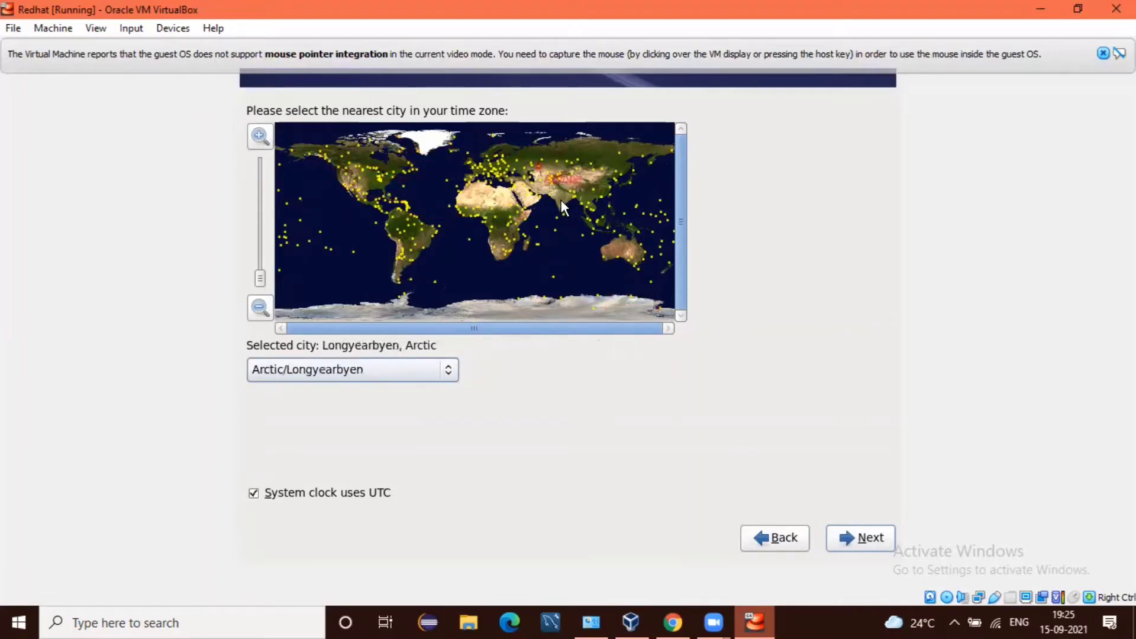
pyautogui.press('Down')
pyautogui.press('Down')
pyautogui.press('Down')
pyautogui.press('Down')
pyautogui.press('Down')
pyautogui.press('Down')
pyautogui.press('Down')
pyautogui.press('Down')
pyautogui.press('Down')
pyautogui.press('Down')
pyautogui.press('Down')
pyautogui.press('Down')
pyautogui.press('Down')
pyautogui.press('Down')
pyautogui.press('Down')
pyautogui.press('Down')
pyautogui.press('Down')
pyautogui.press('Down')
pyautogui.press('Down')
pyautogui.press('Down')
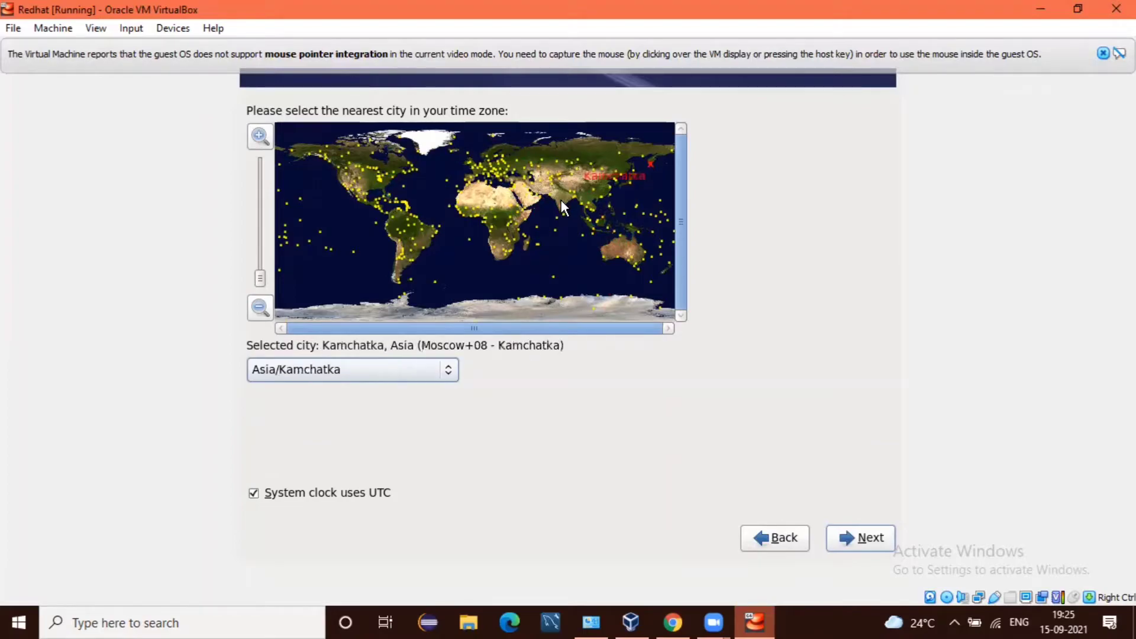
pyautogui.press('Down')
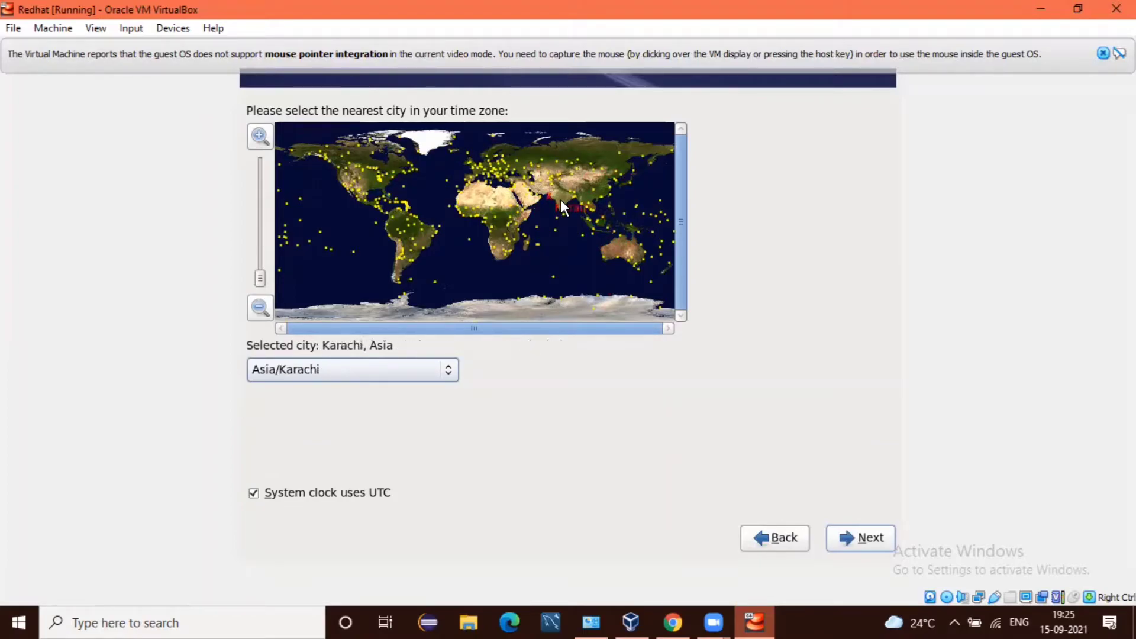
pyautogui.press('Down')
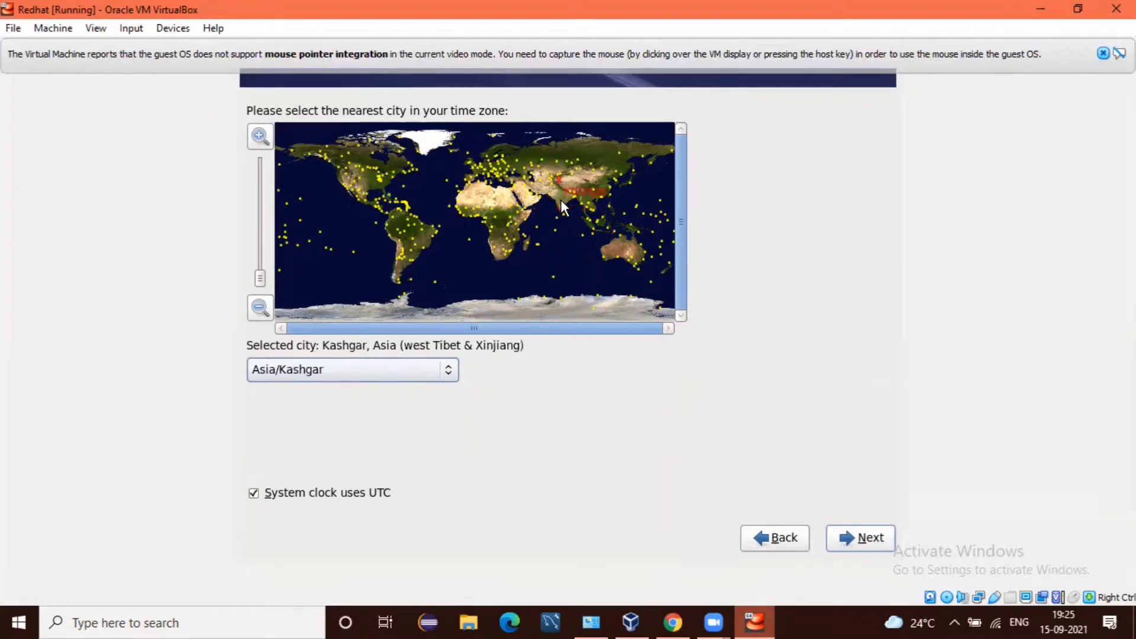
pyautogui.press('Down')
pyautogui.press('Down')
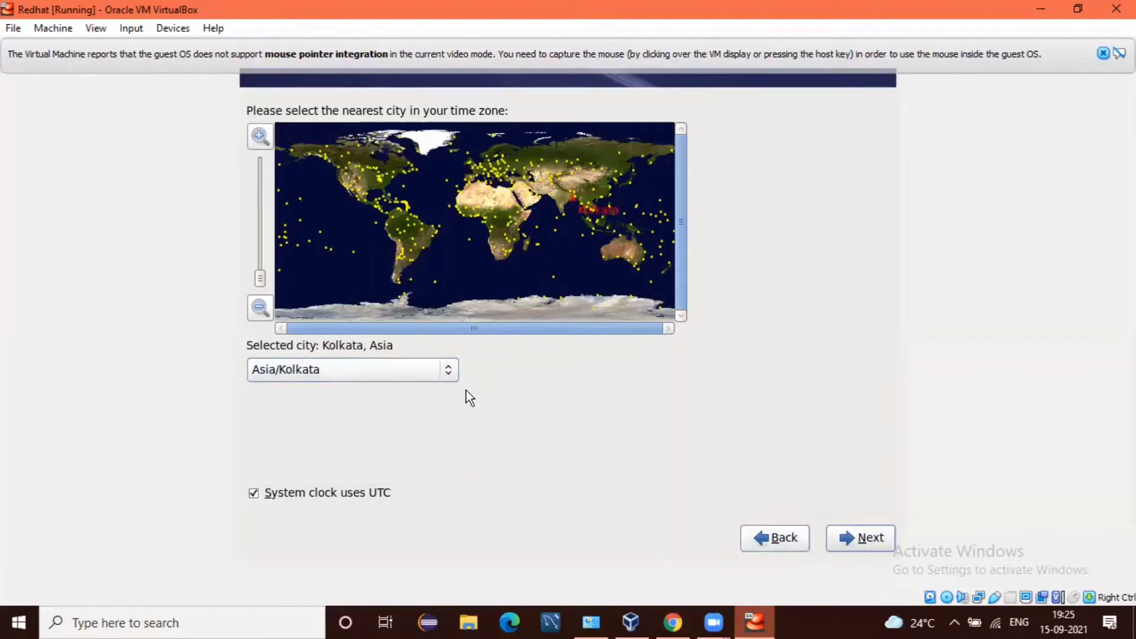
pyautogui.hotkey('alt', 'n')
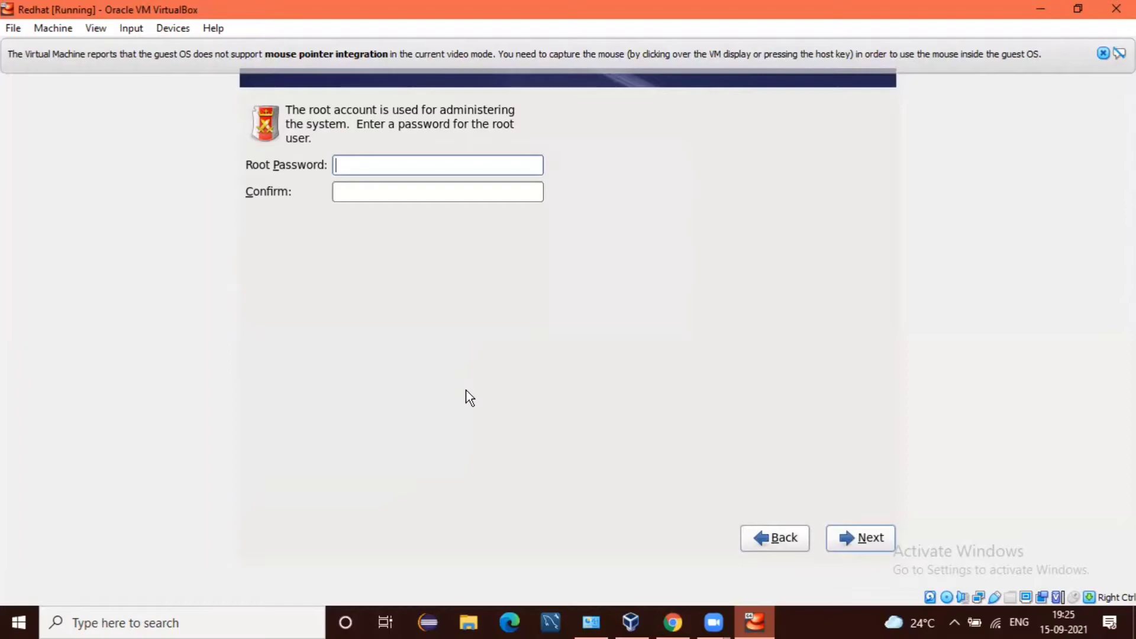
# Step: Enter and confirm the root password, then choose Use Anyway at the Weak Password warning
pyautogui.write('redhat')
pyautogui.press('Tab')
pyautogui.write('redhat')
pyautogui.press('Return')
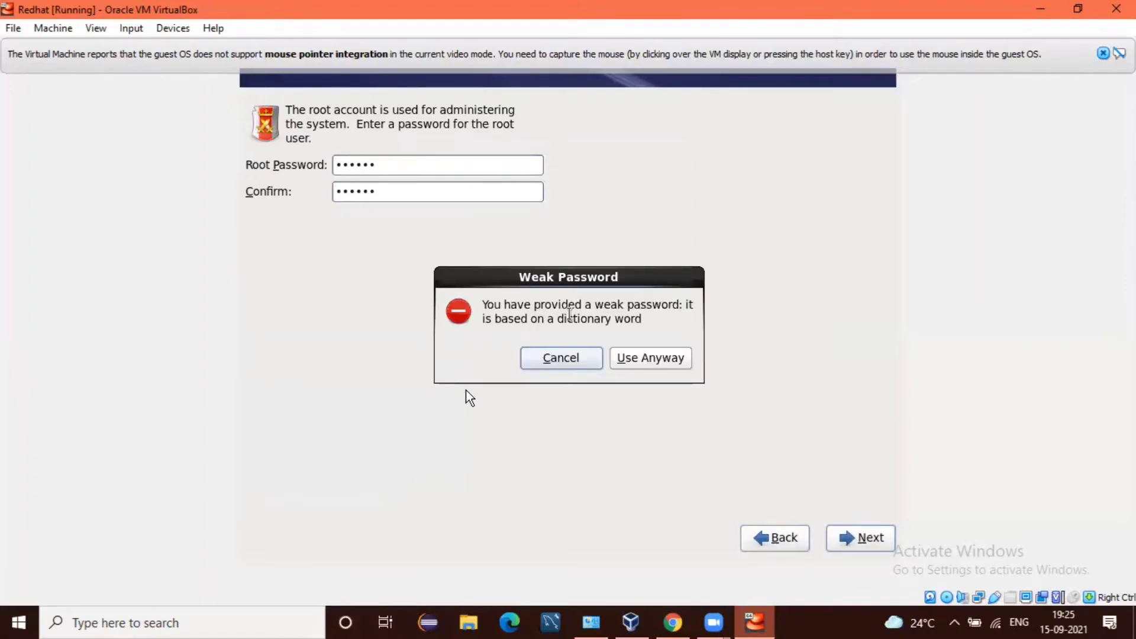
pyautogui.press('Tab')
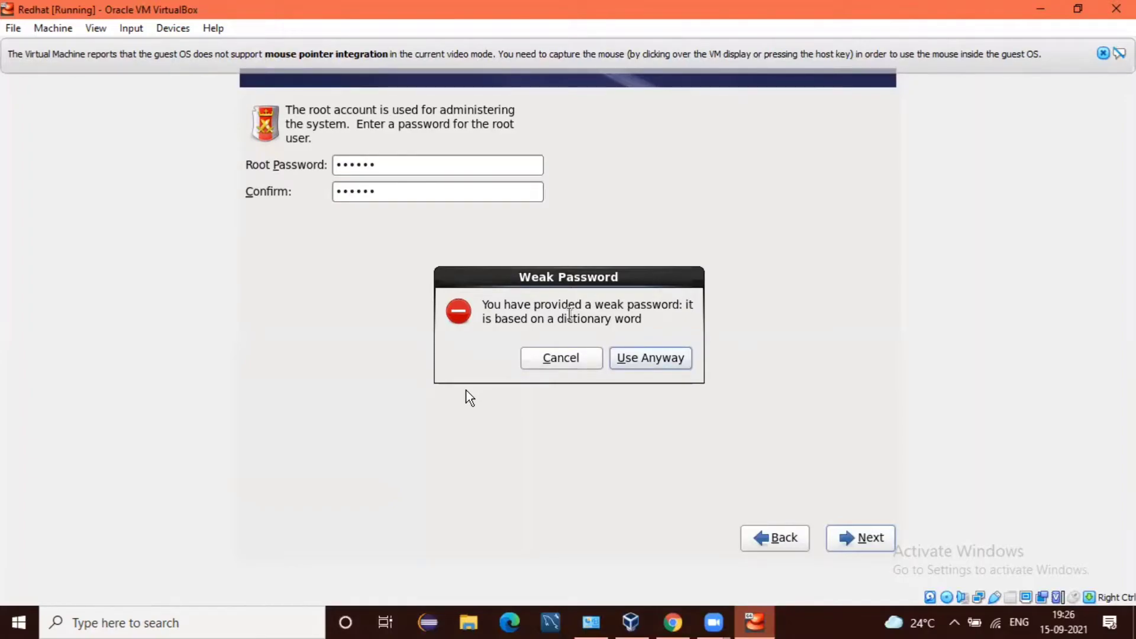
pyautogui.press('Return')
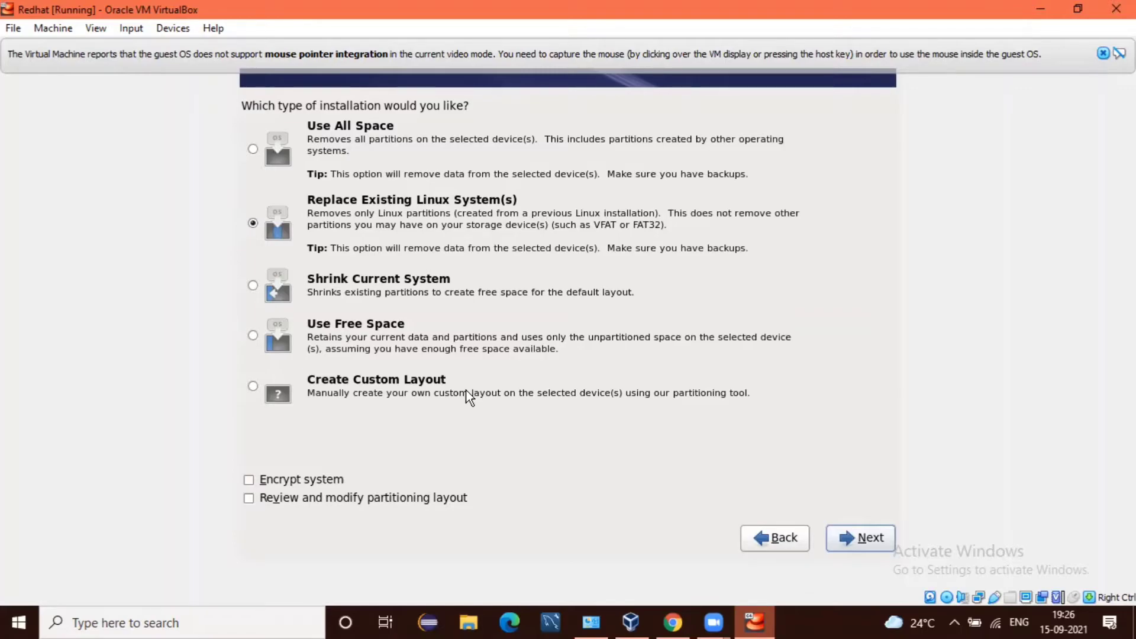
# Step: Choose the Create Custom Layout installation type and continue to the partitioning screen
pyautogui.press('Tab')
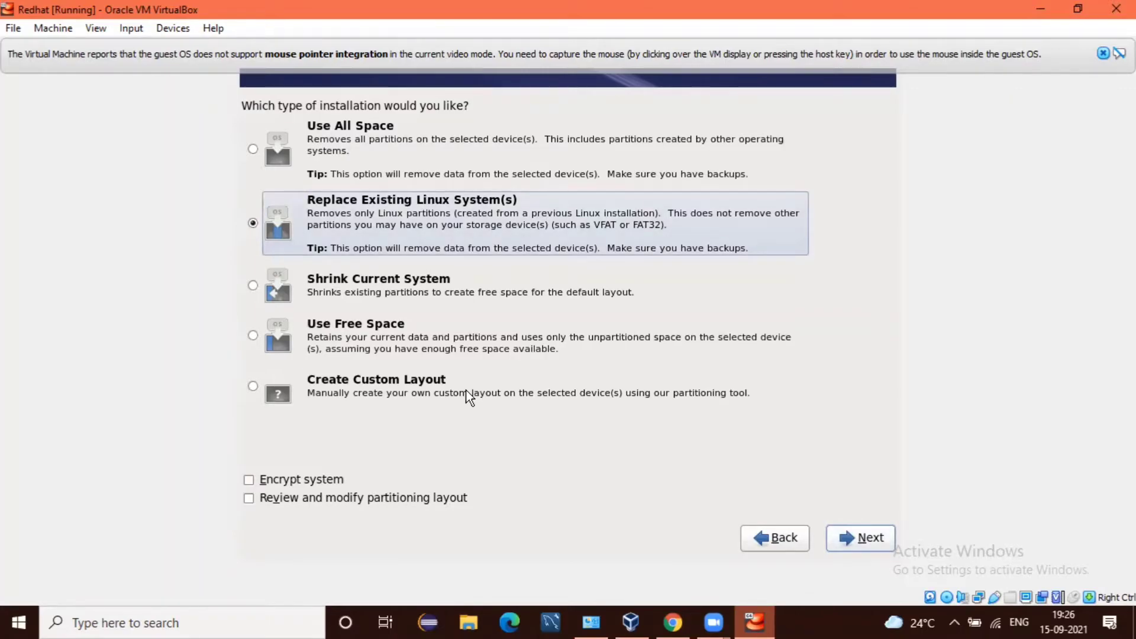
pyautogui.press('Down')
pyautogui.press('Down')
pyautogui.press('Down')
pyautogui.press('Down')
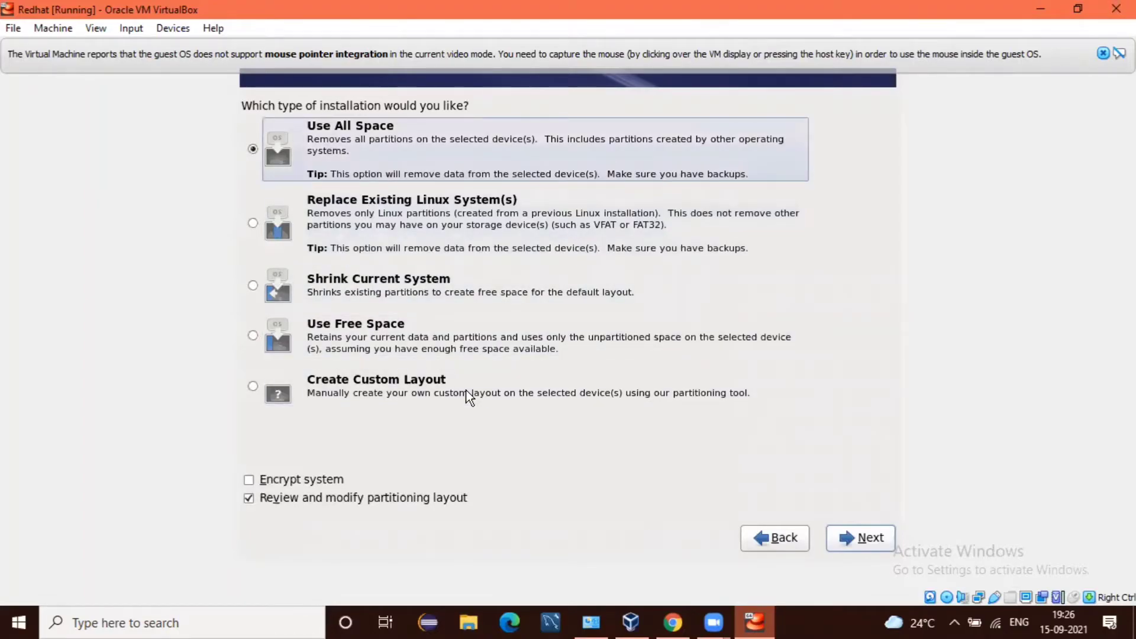
pyautogui.press('Up')
pyautogui.press('Up')
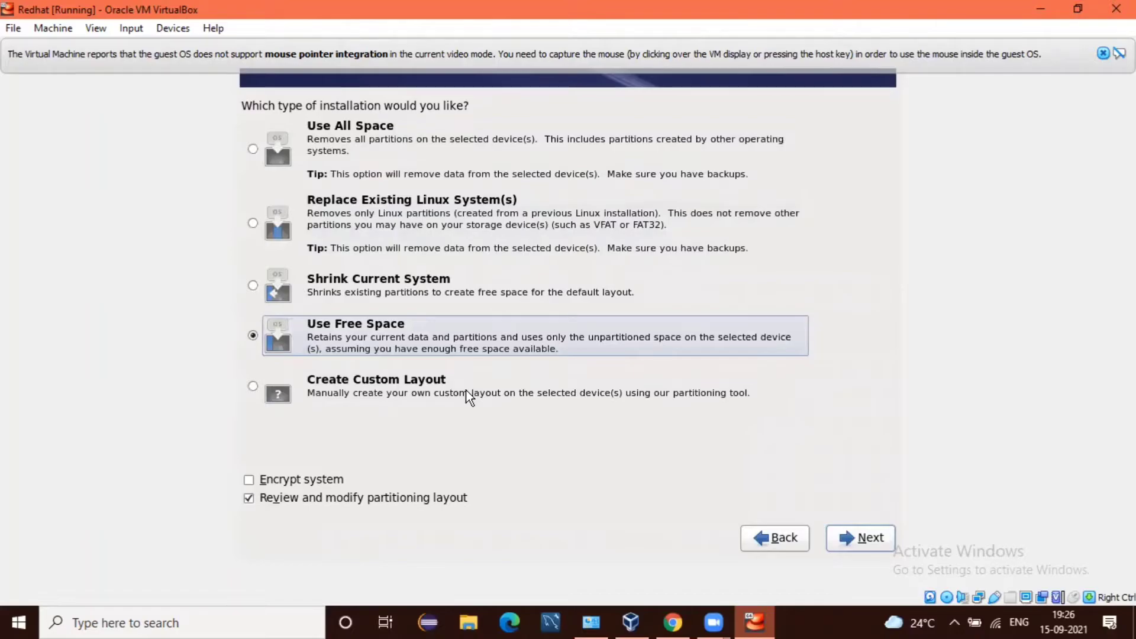
pyautogui.press('Down')
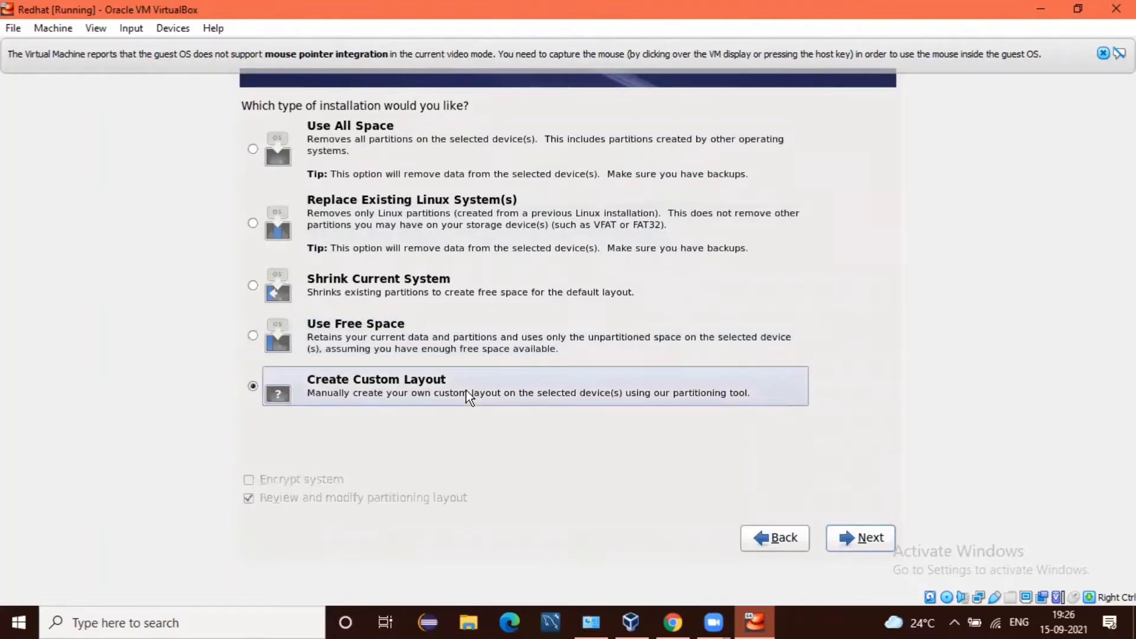
pyautogui.press('Tab')
pyautogui.press('Tab')
pyautogui.press('Return')
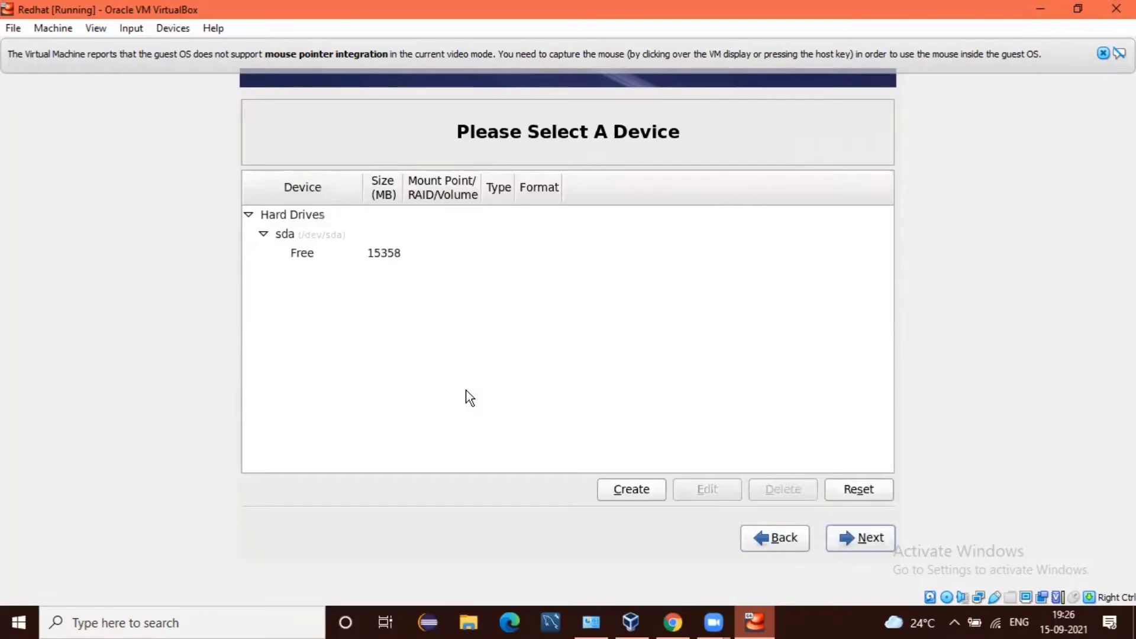
# Step: Select the Free space under sda and start creating new storage there
pyautogui.press('Tab')
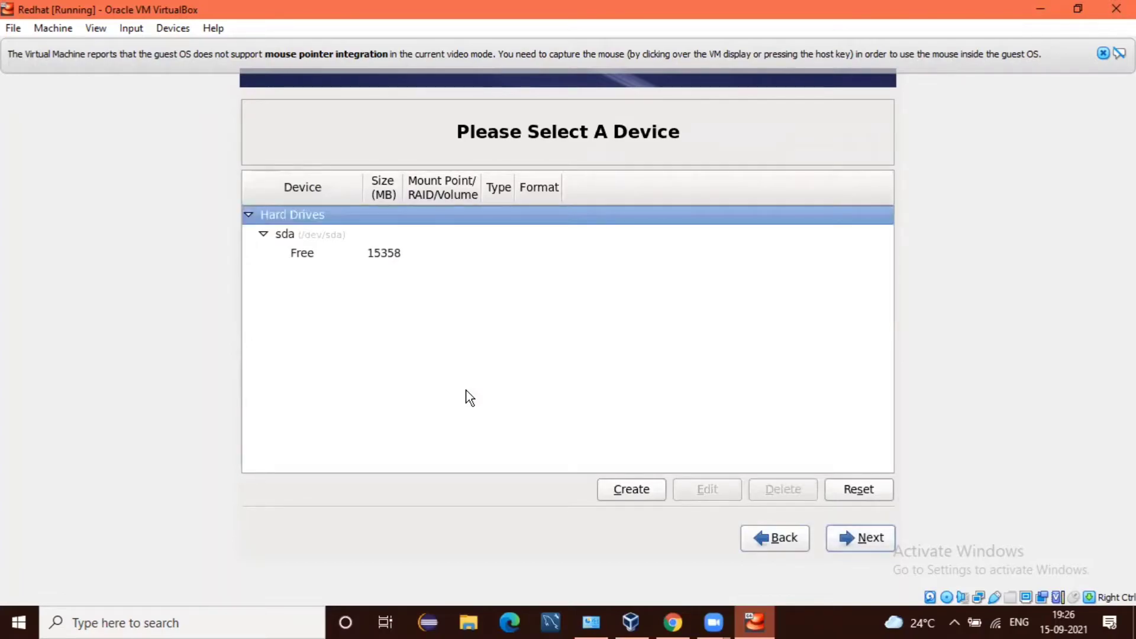
pyautogui.press('Down')
pyautogui.press('Down')
pyautogui.press('Tab')
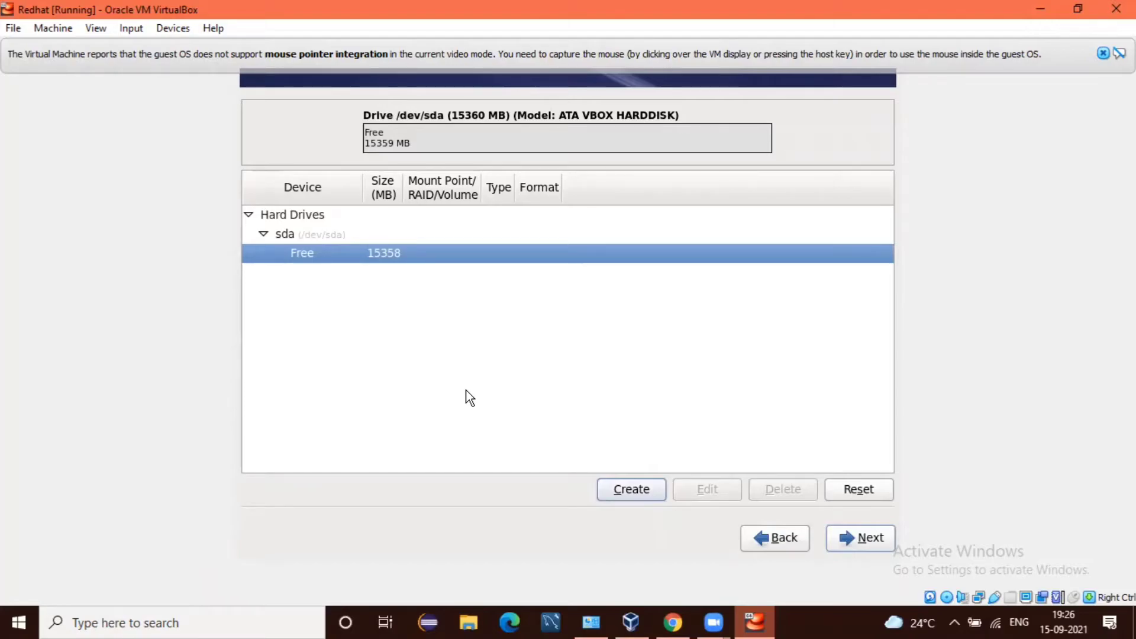
pyautogui.press('Return')
pyautogui.press('Tab')
pyautogui.press('Tab')
pyautogui.press('Tab')
# Step: Add a standard ext4 partition mounted at /boot with a size of 500 MB
pyautogui.press('Return')
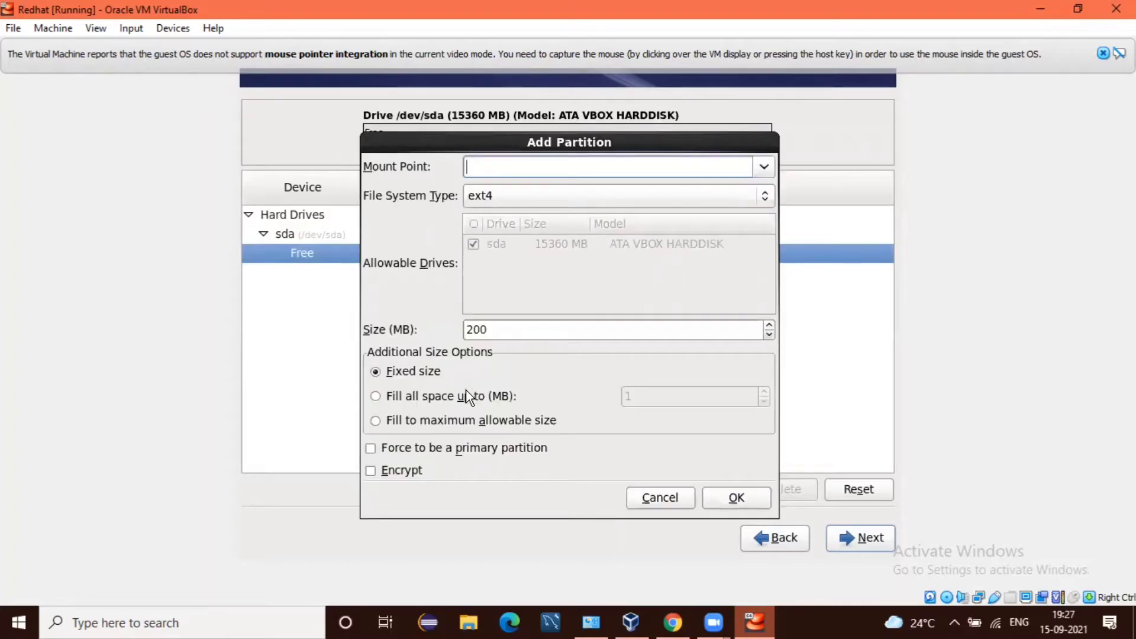
pyautogui.write('/')
pyautogui.write('boot')
pyautogui.press('Tab')
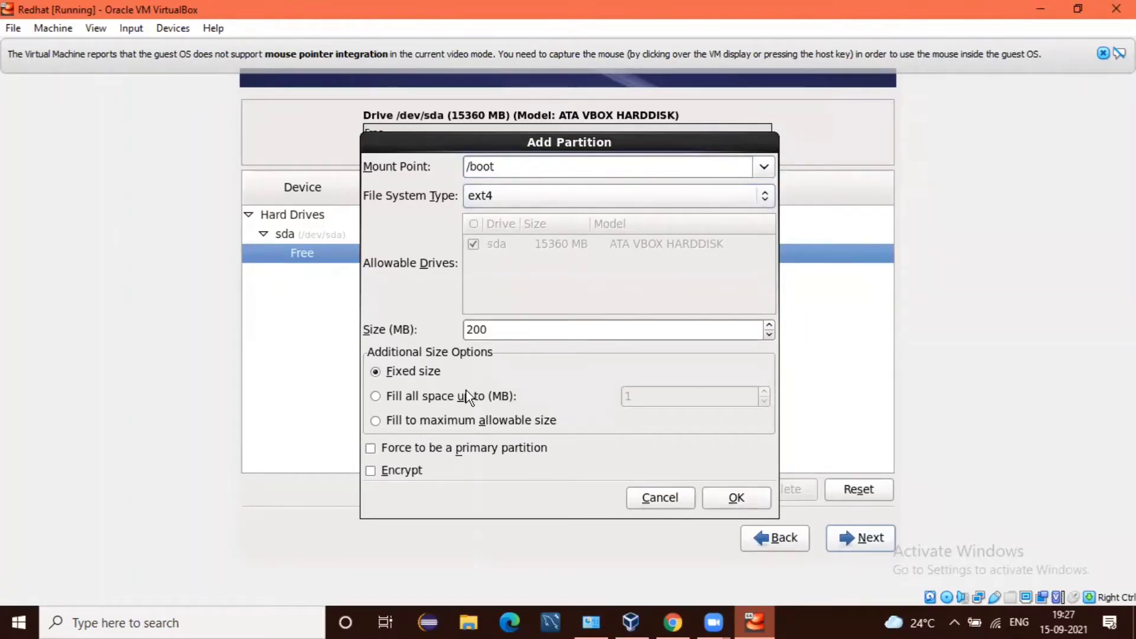
pyautogui.press('Tab')
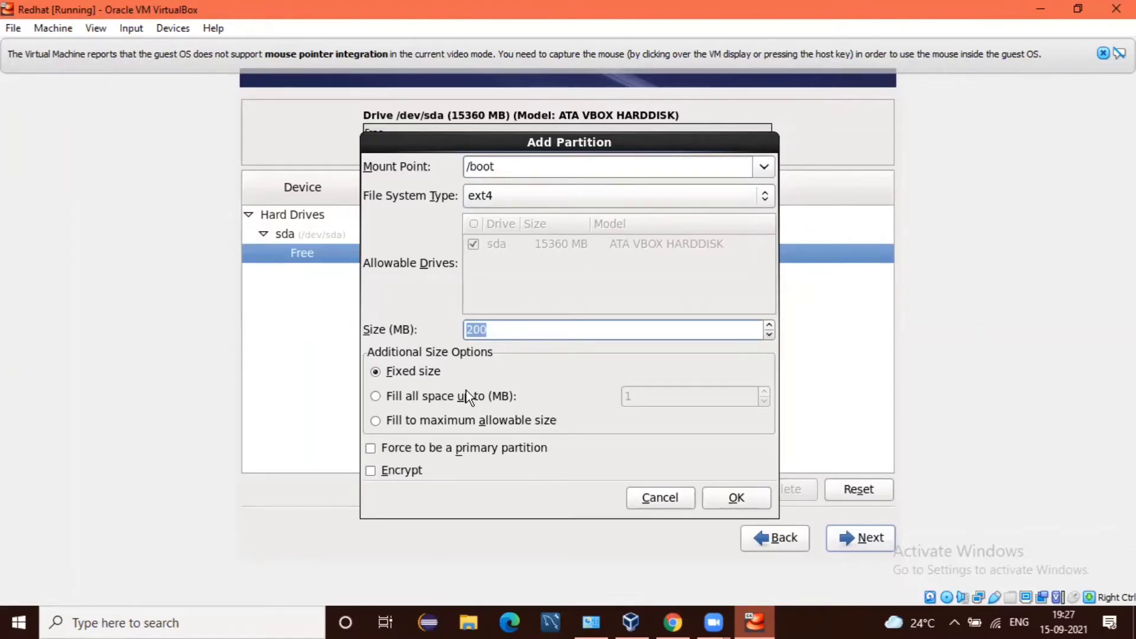
pyautogui.press('BackSpace')
pyautogui.write('500')
pyautogui.press('Tab')
pyautogui.press('Tab')
pyautogui.press('Tab')
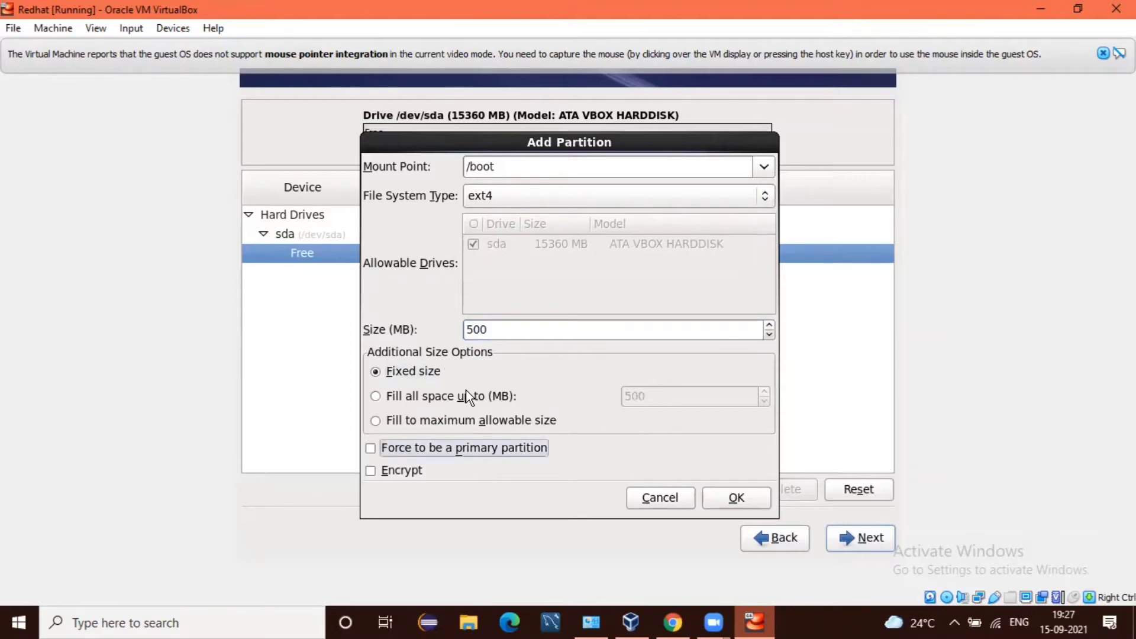
pyautogui.press('Tab')
pyautogui.press('Tab')
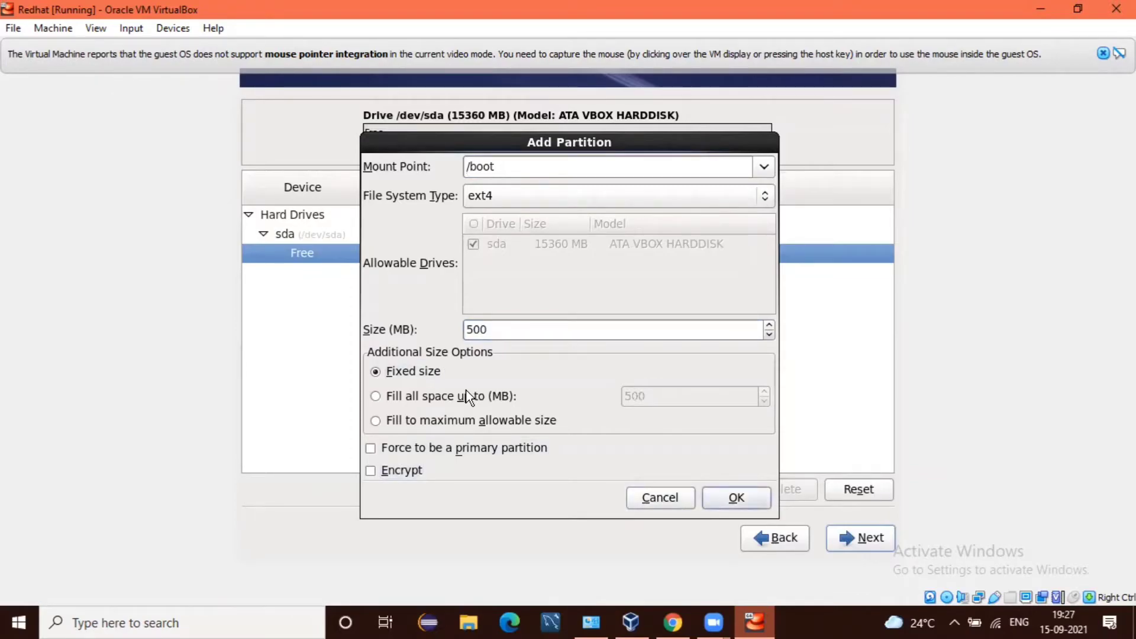
pyautogui.press('Return')
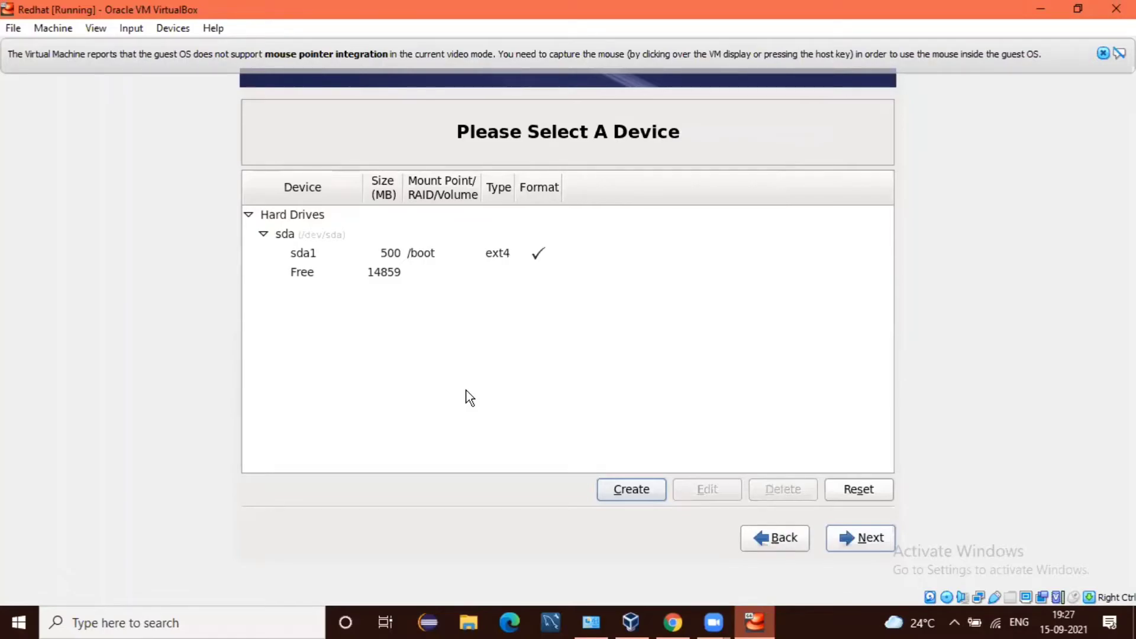
# Step: Select the remaining free space on sda and start a new standard partition
pyautogui.press('Tab')
pyautogui.press('Tab')
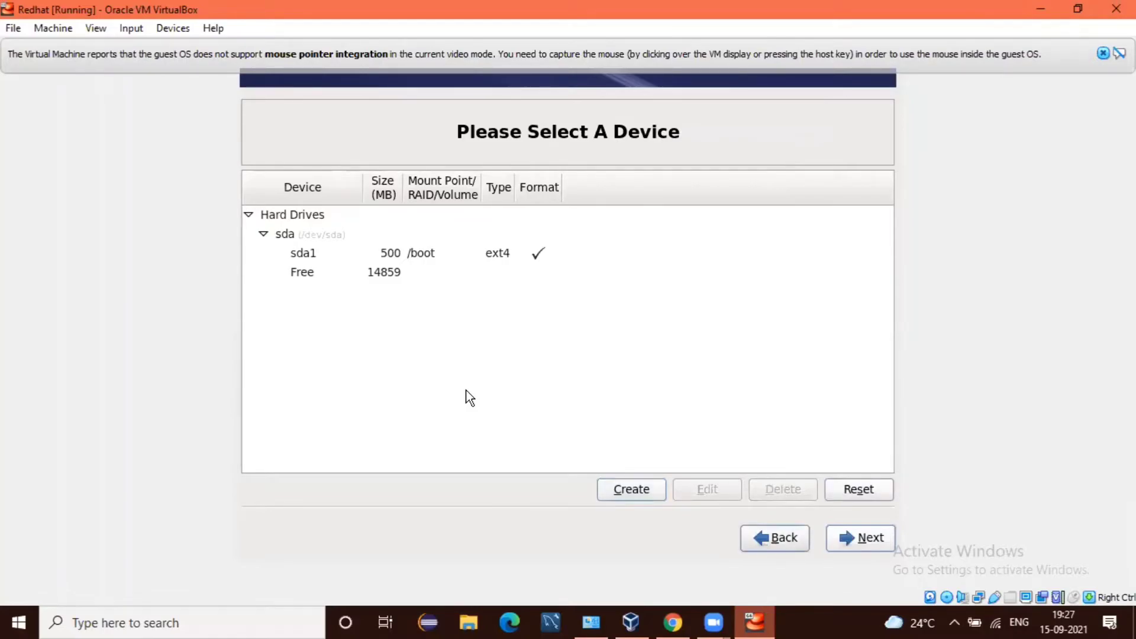
pyautogui.press('Tab')
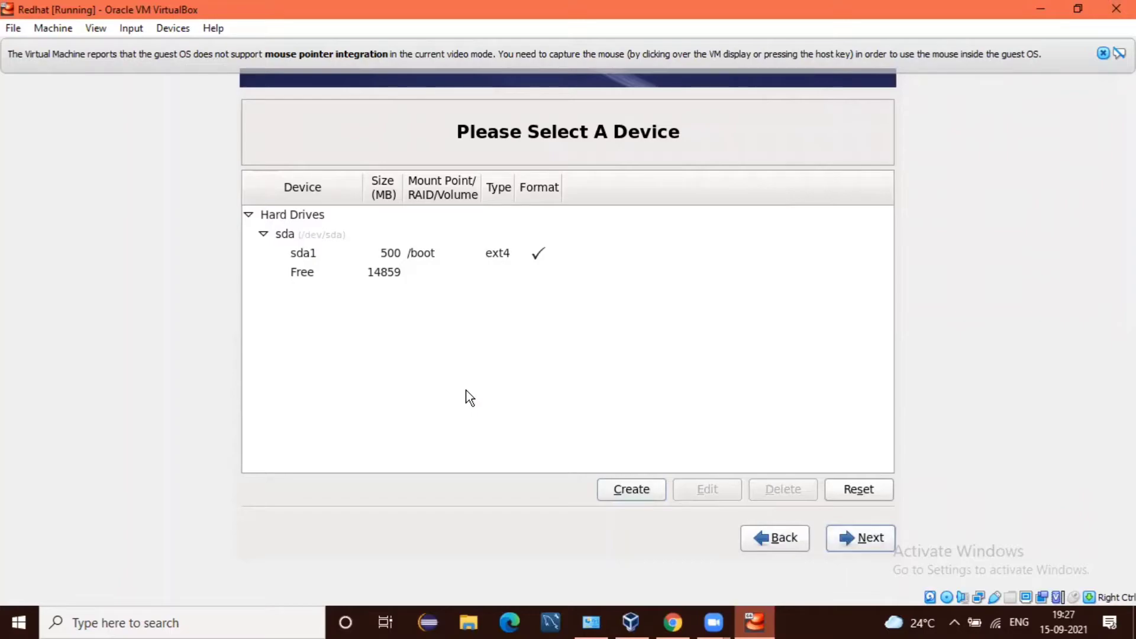
pyautogui.press('Tab')
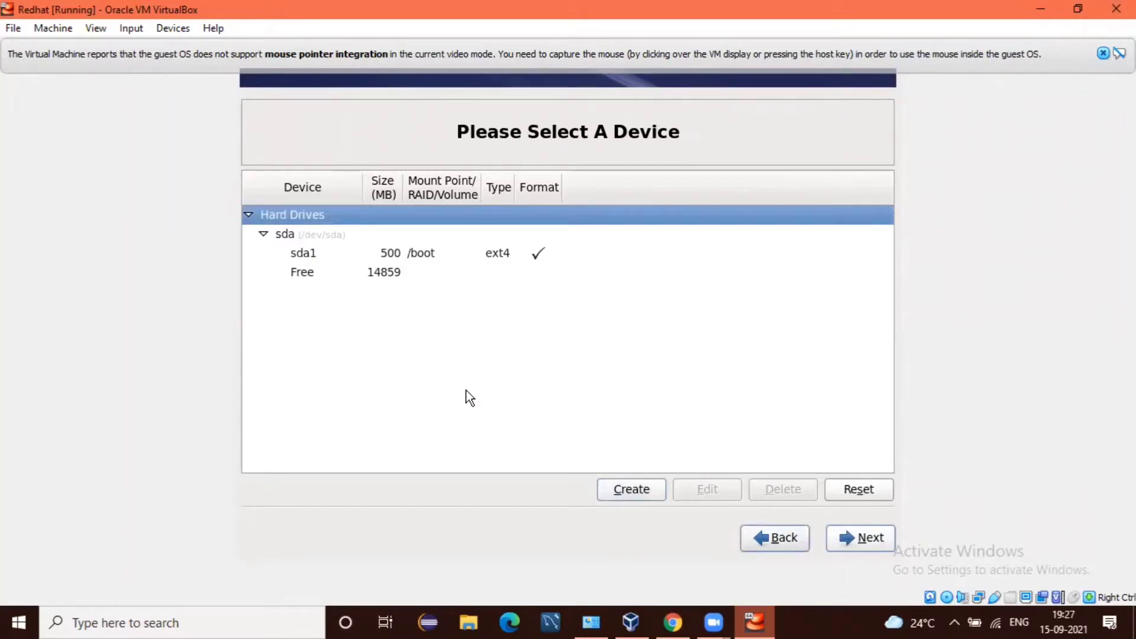
pyautogui.press('Tab')
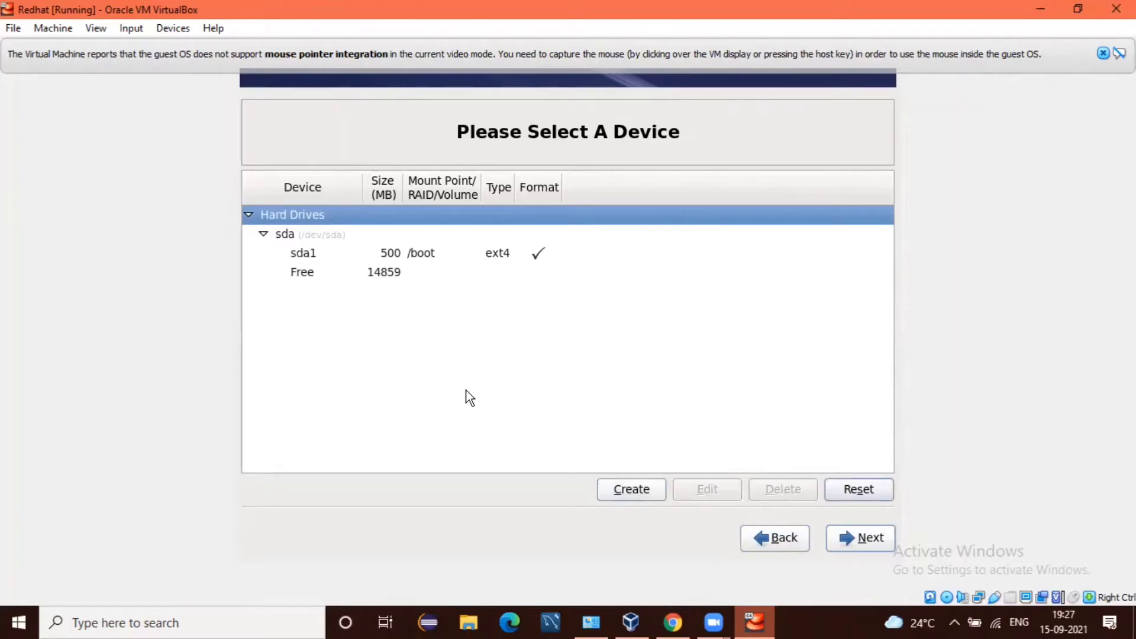
pyautogui.press('Left')
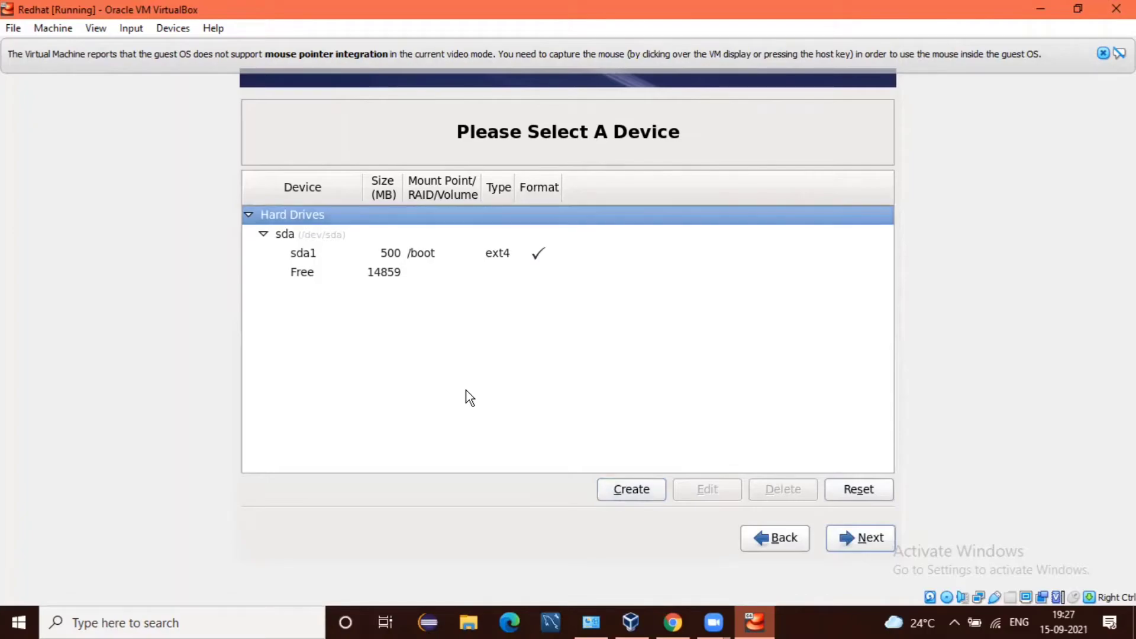
pyautogui.press('Down')
pyautogui.press('Down')
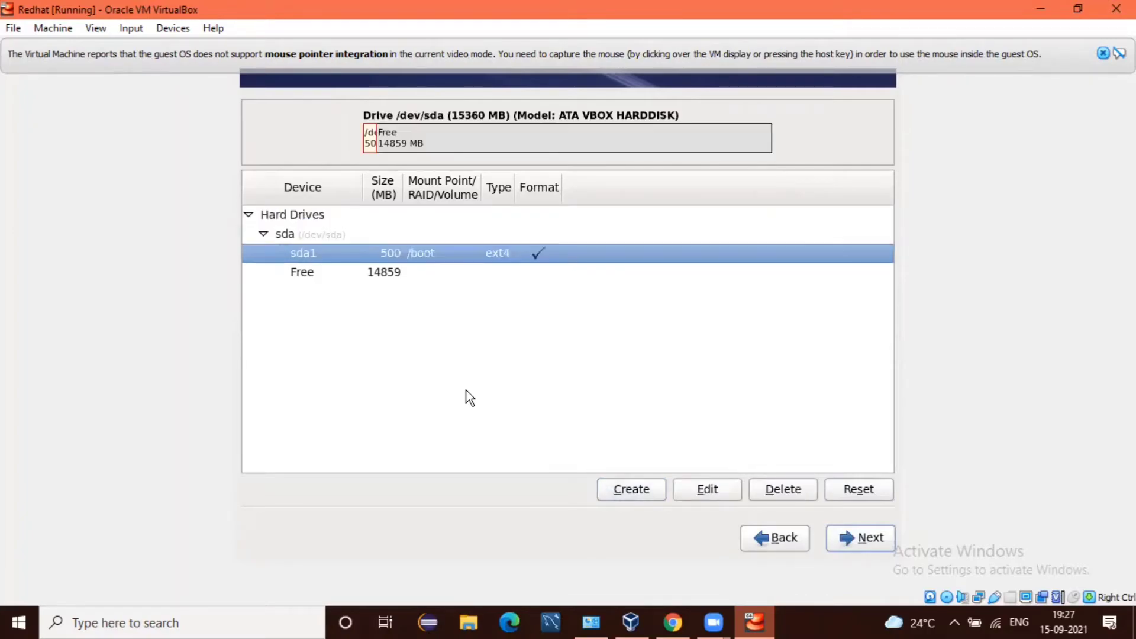
pyautogui.press('Down')
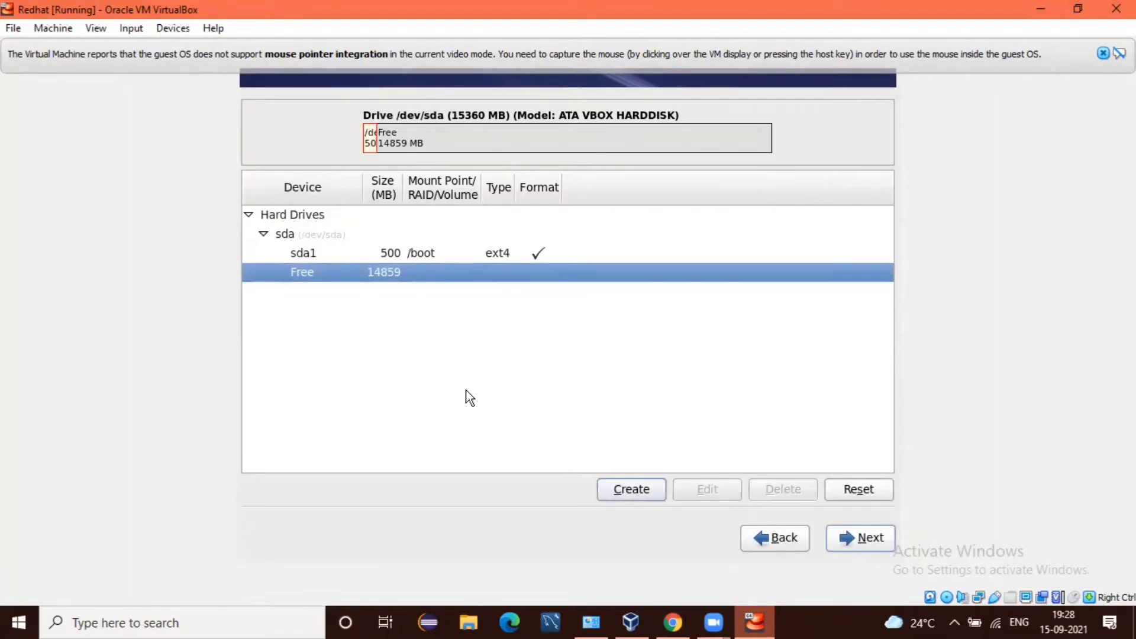
pyautogui.hotkey('alt', 'c')
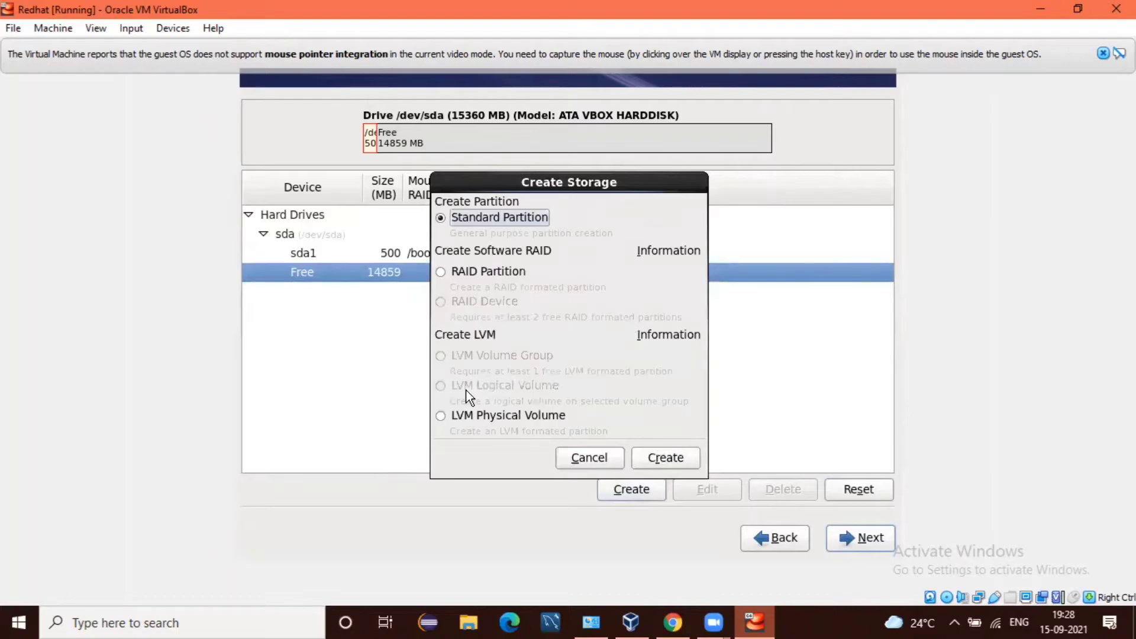
pyautogui.press('Tab')
pyautogui.press('Tab')
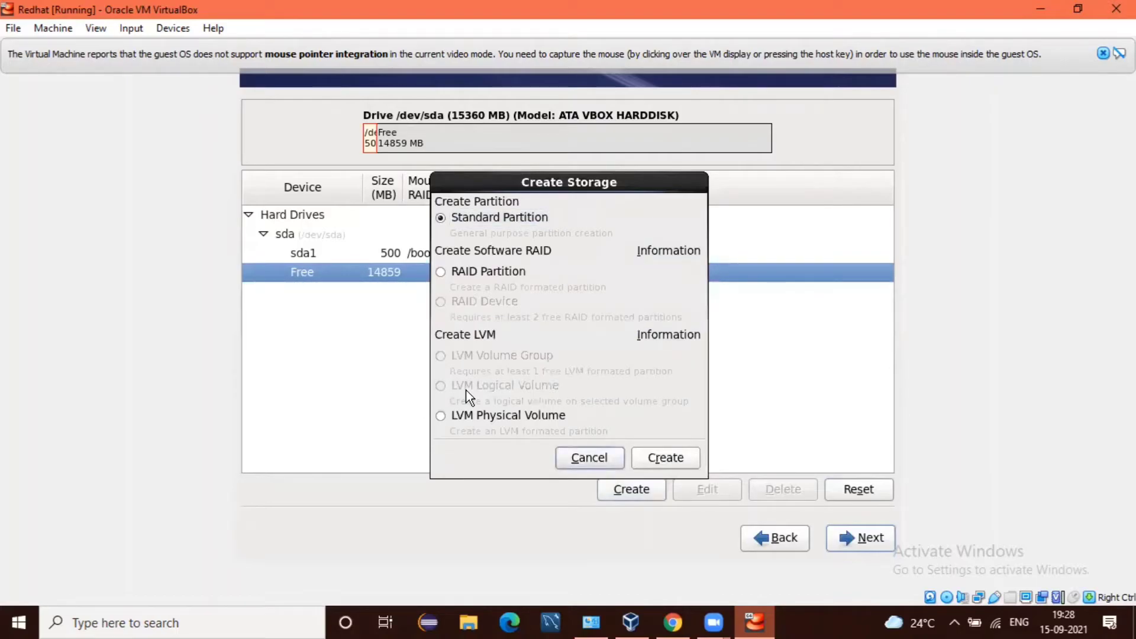
pyautogui.press('Tab')
pyautogui.press('Return')
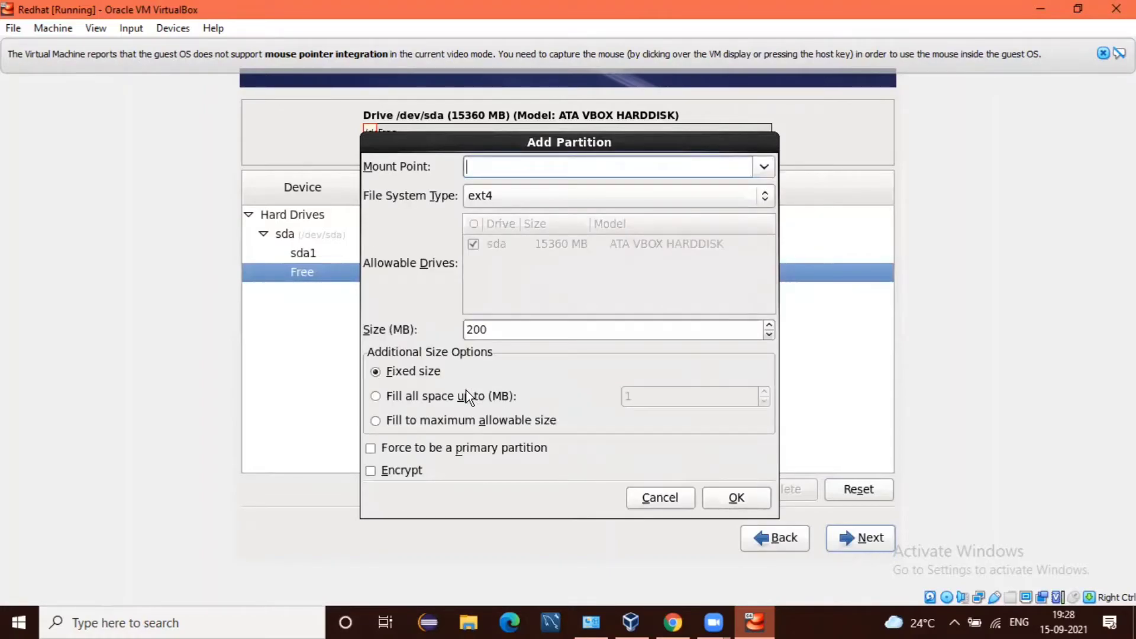
# Step: Set mount point / with size 8000 MB and add the root partition
pyautogui.write('/')
pyautogui.press('Tab')
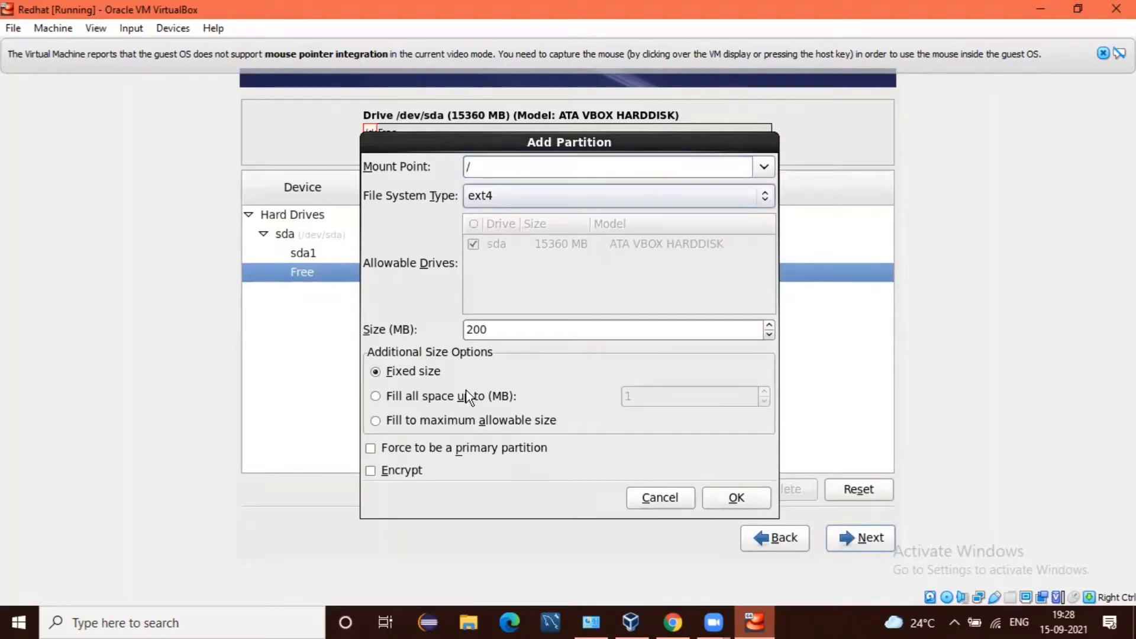
pyautogui.press('Tab')
pyautogui.press('Tab')
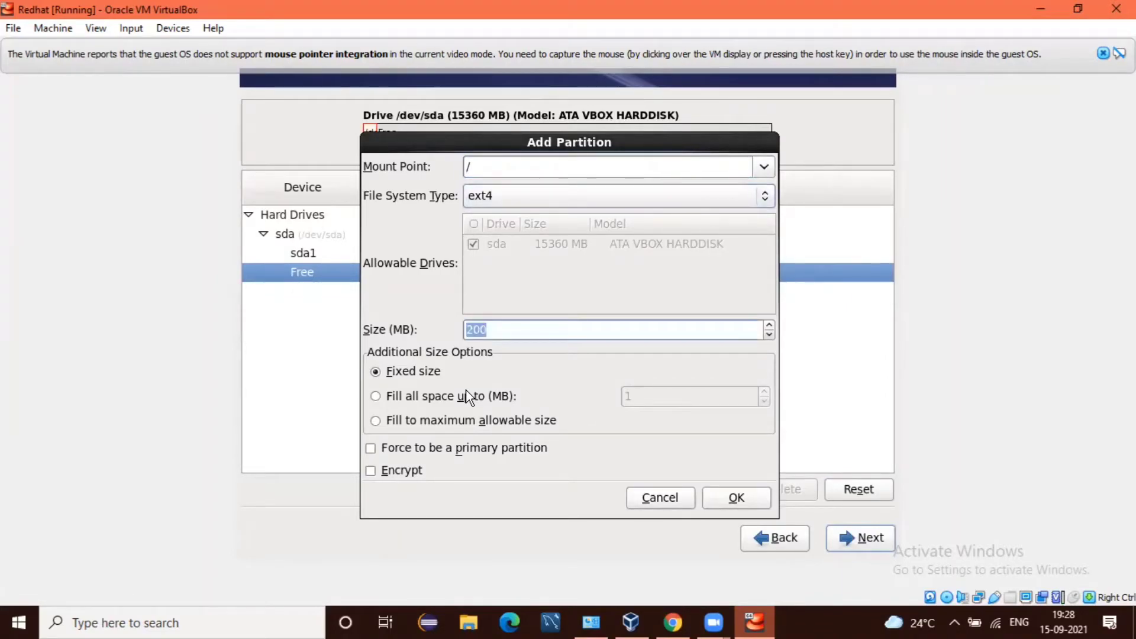
pyautogui.press('BackSpace')
pyautogui.write('50')
pyautogui.press('BackSpace')
pyautogui.press('BackSpace')
pyautogui.write('8000')
pyautogui.press('Tab')
pyautogui.press('Tab')
pyautogui.press('Tab')
pyautogui.press('Tab')
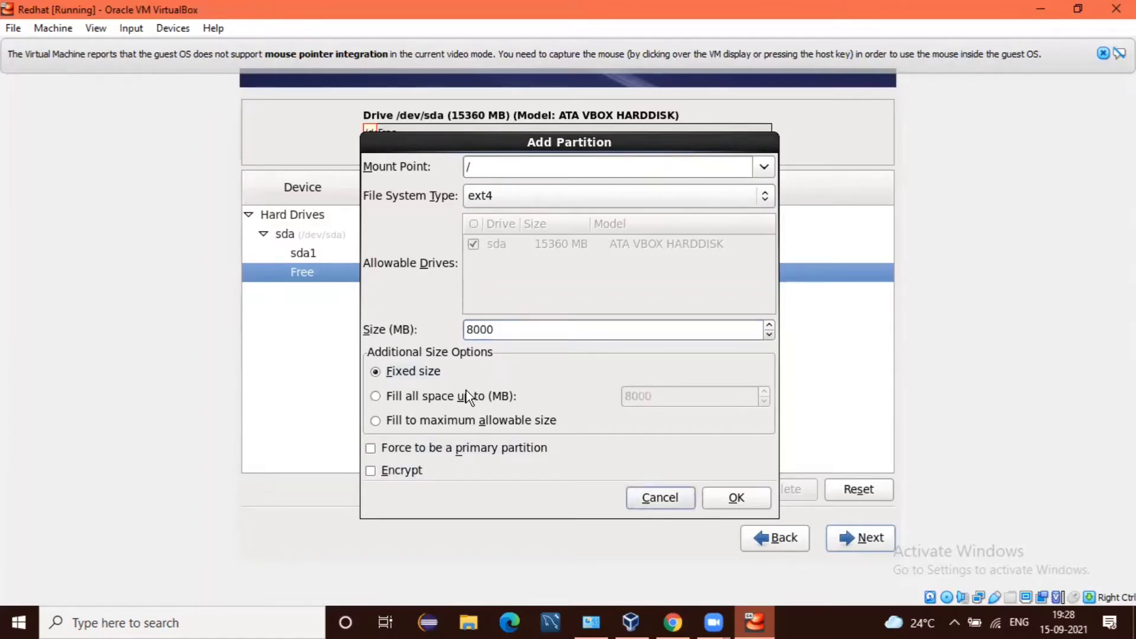
pyautogui.press('Tab')
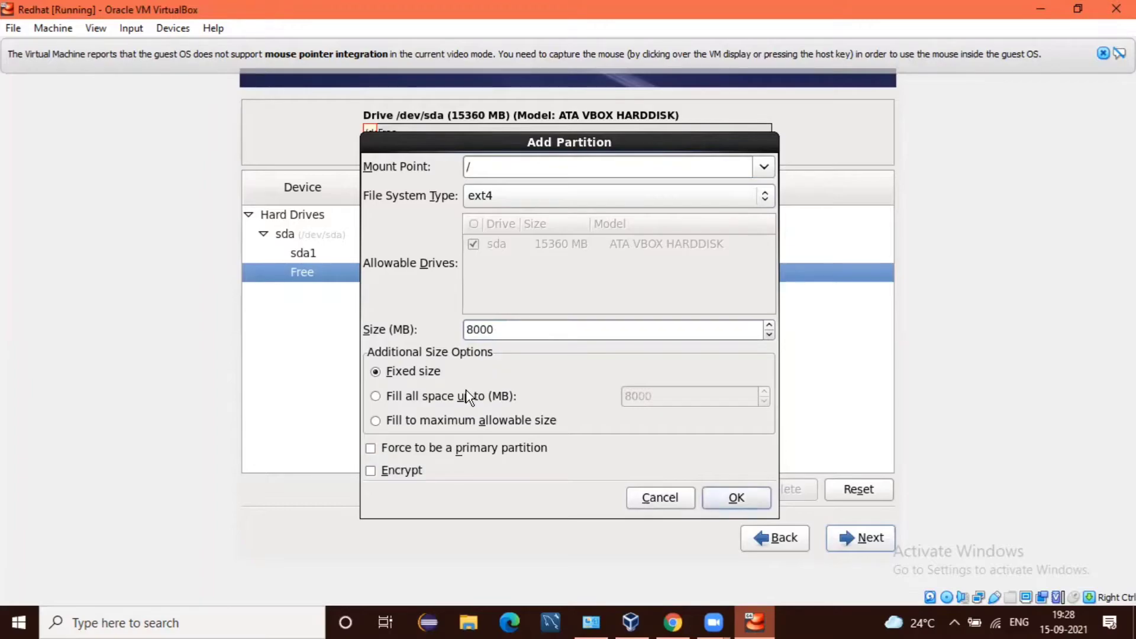
pyautogui.press('Return')
pyautogui.press('Tab')
pyautogui.press('Tab')
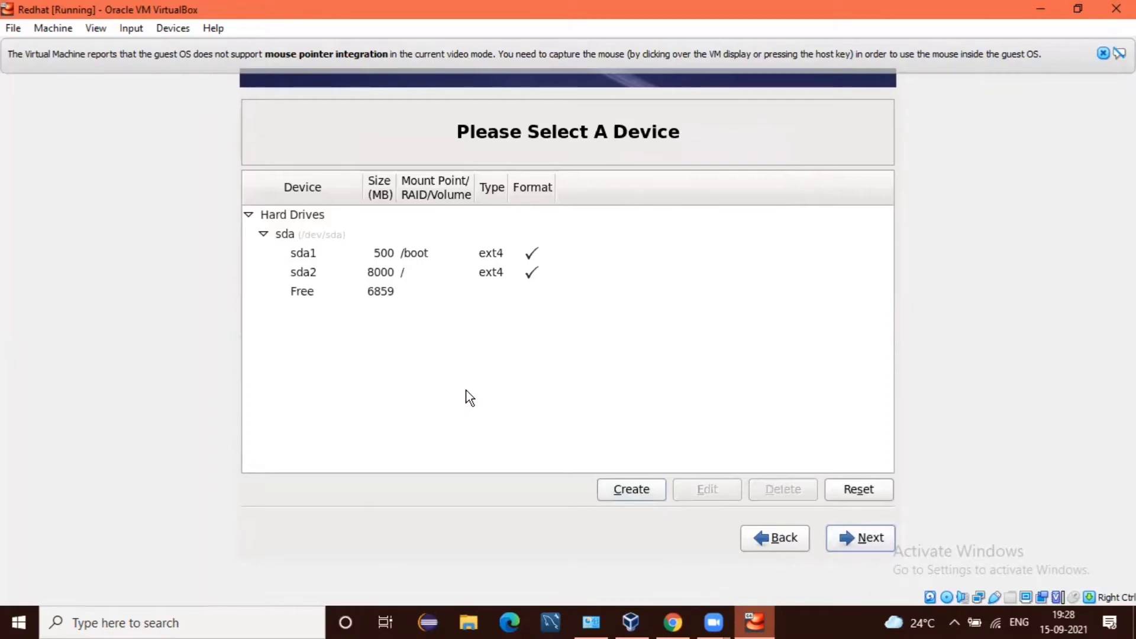
# Step: Select the remaining free space on sda and start another standard partition
pyautogui.press('Tab')
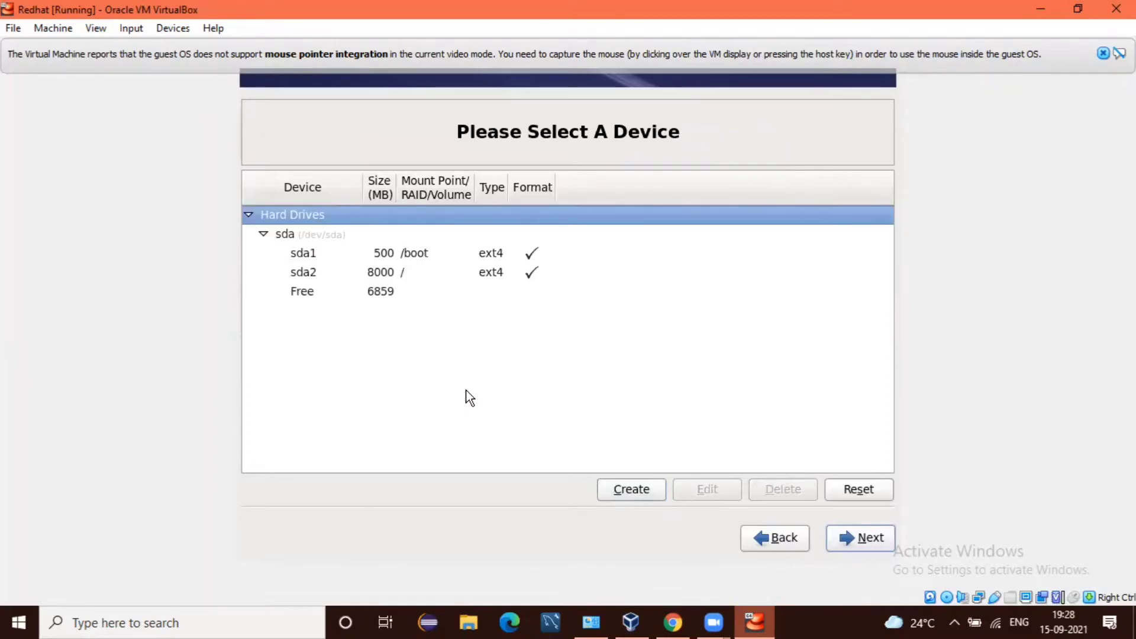
pyautogui.press('Down')
pyautogui.press('Down')
pyautogui.press('Down')
pyautogui.press('Down')
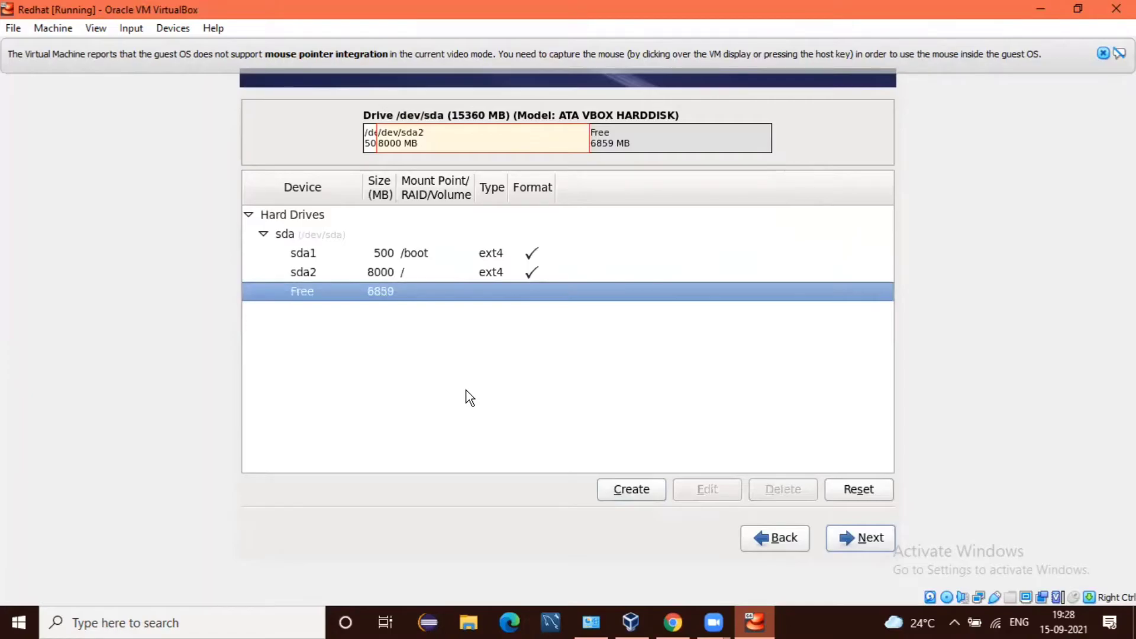
pyautogui.press('Tab')
pyautogui.press('Return')
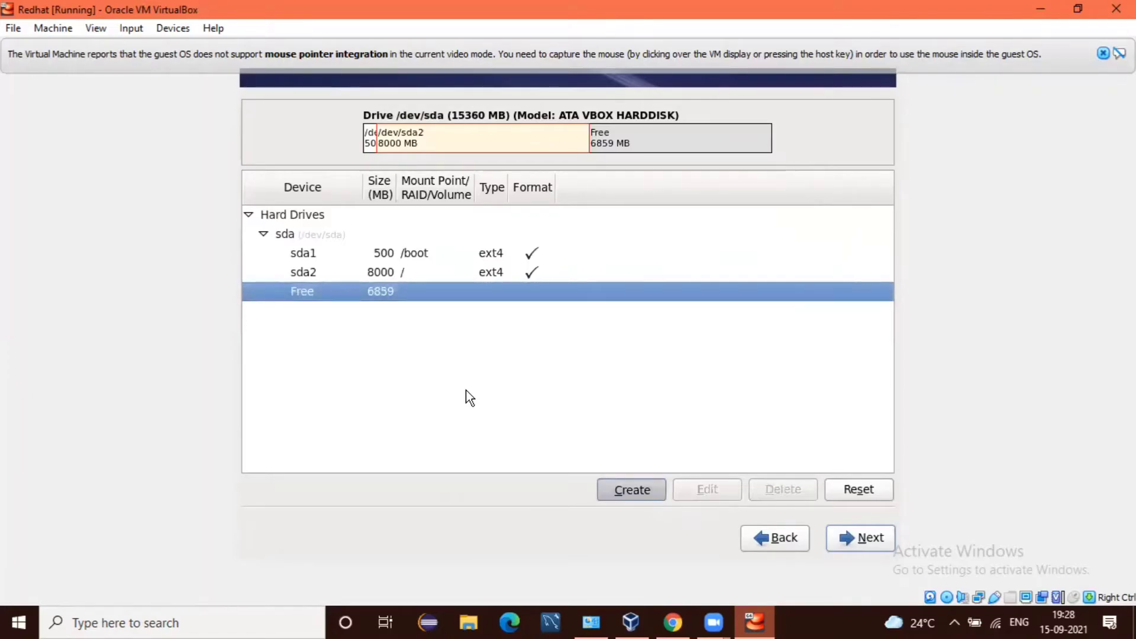
pyautogui.press('Tab')
pyautogui.press('Tab')
pyautogui.press('Tab')
pyautogui.press('Tab')
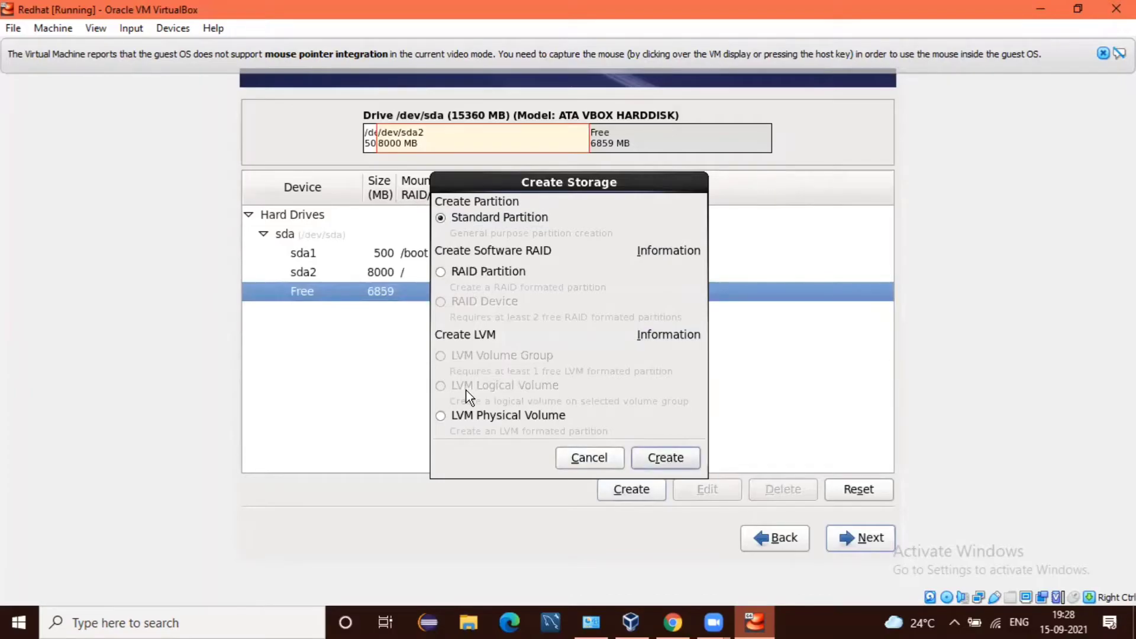
pyautogui.press('Return')
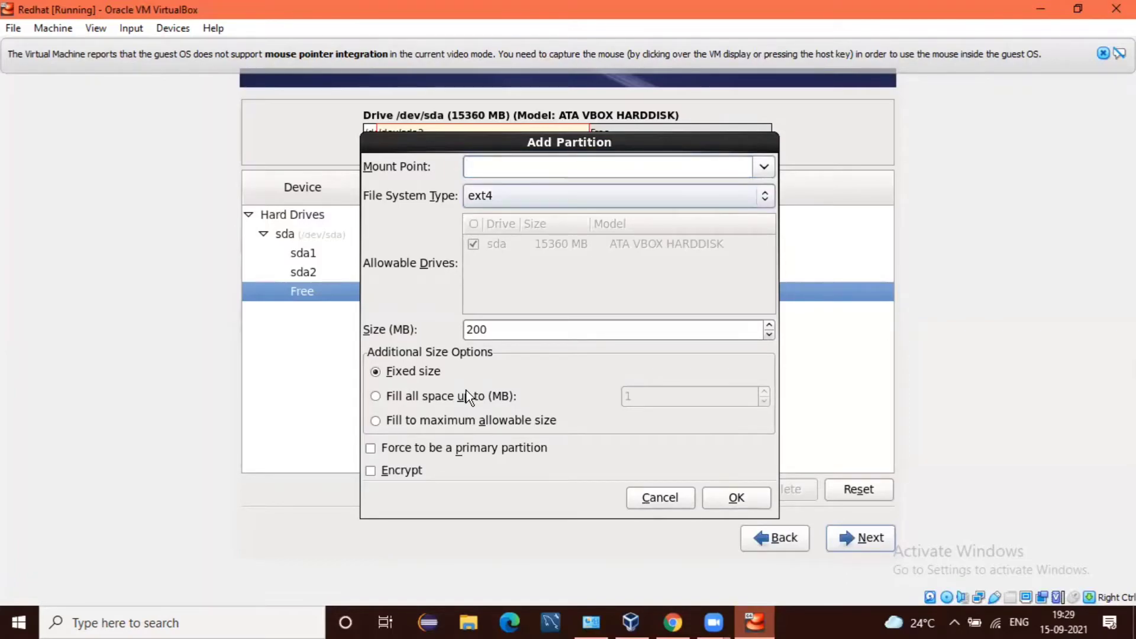
# Step: Set the file system type to swap, size 1024 MB, and add the partition
pyautogui.press('Down')
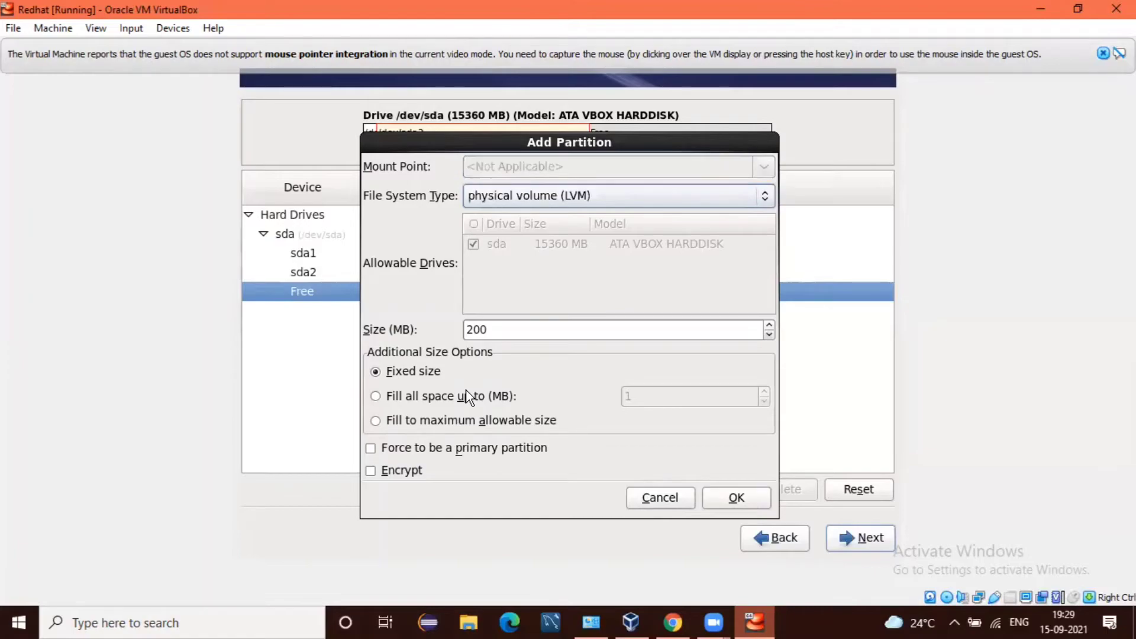
pyautogui.press('Down')
pyautogui.press('Down')
pyautogui.press('Down')
pyautogui.press('Up')
pyautogui.press('Tab')
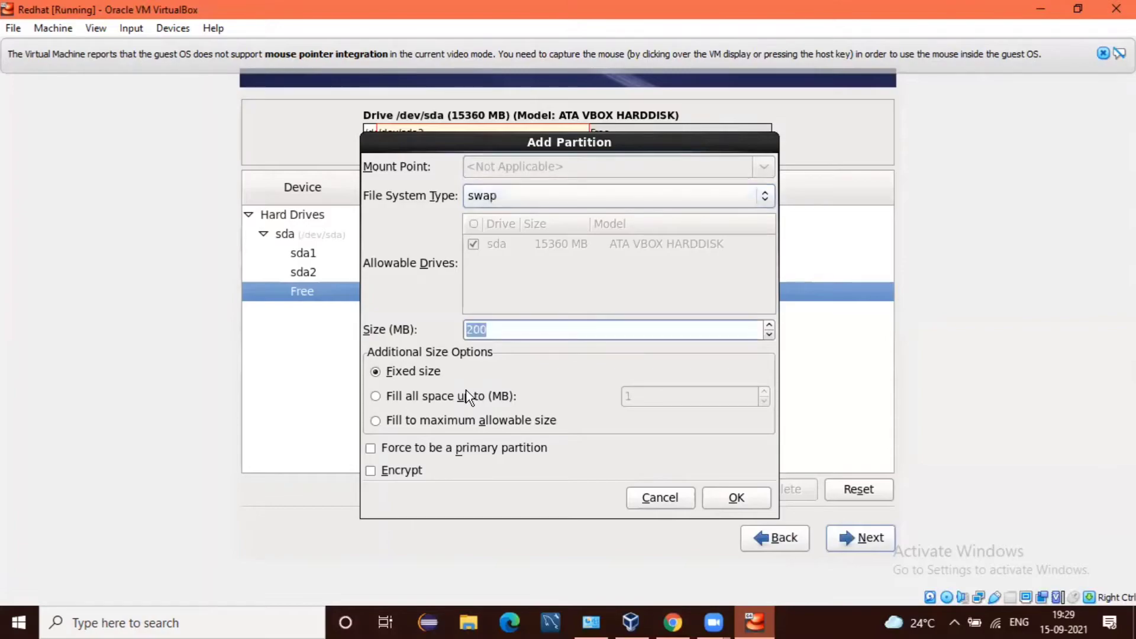
pyautogui.write('1024')
pyautogui.press('Tab')
pyautogui.press('Tab')
pyautogui.press('Tab')
pyautogui.press('Tab')
pyautogui.press('Tab')
pyautogui.press('Return')
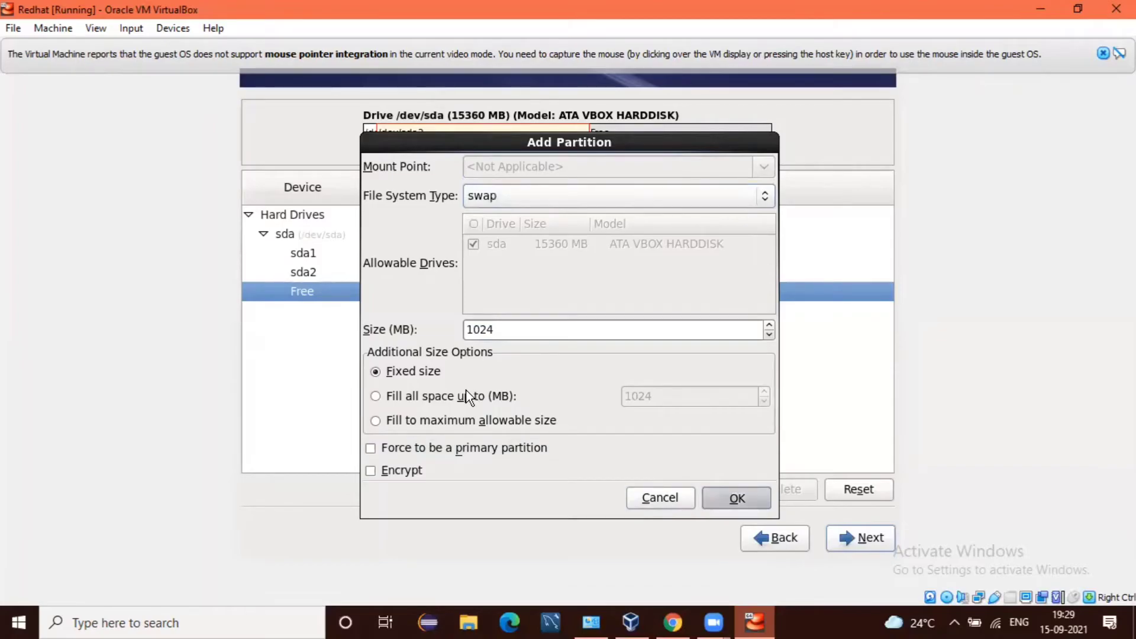
pyautogui.press('Tab')
pyautogui.press('Tab')
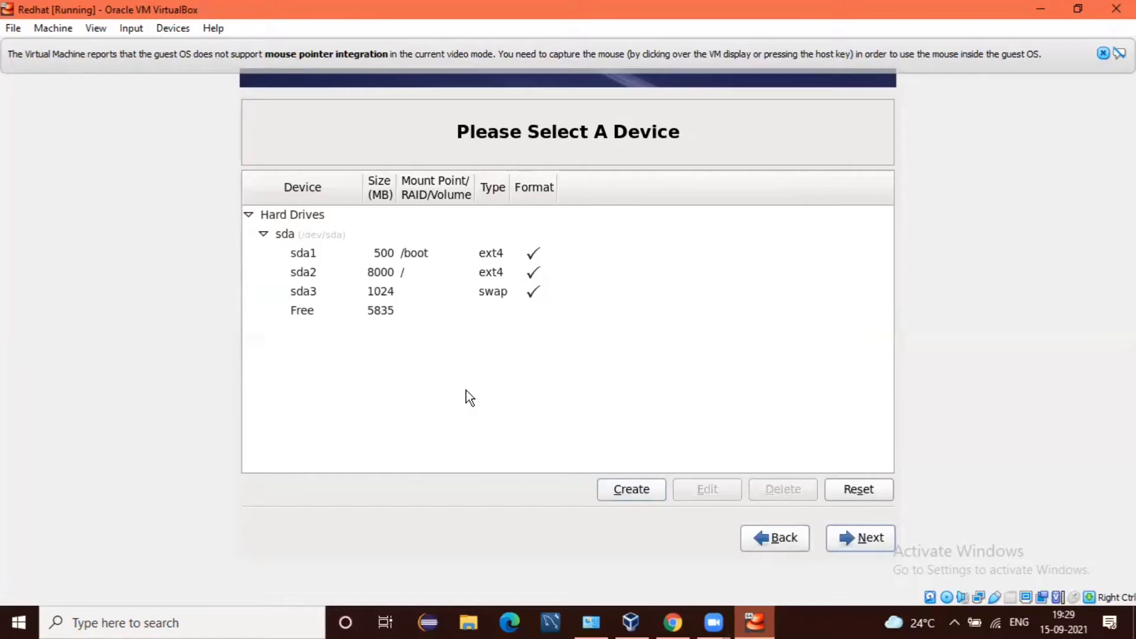
# Step: Accept the /boot, / and swap layout, confirm Format, and write changes to disk
pyautogui.press('Tab')
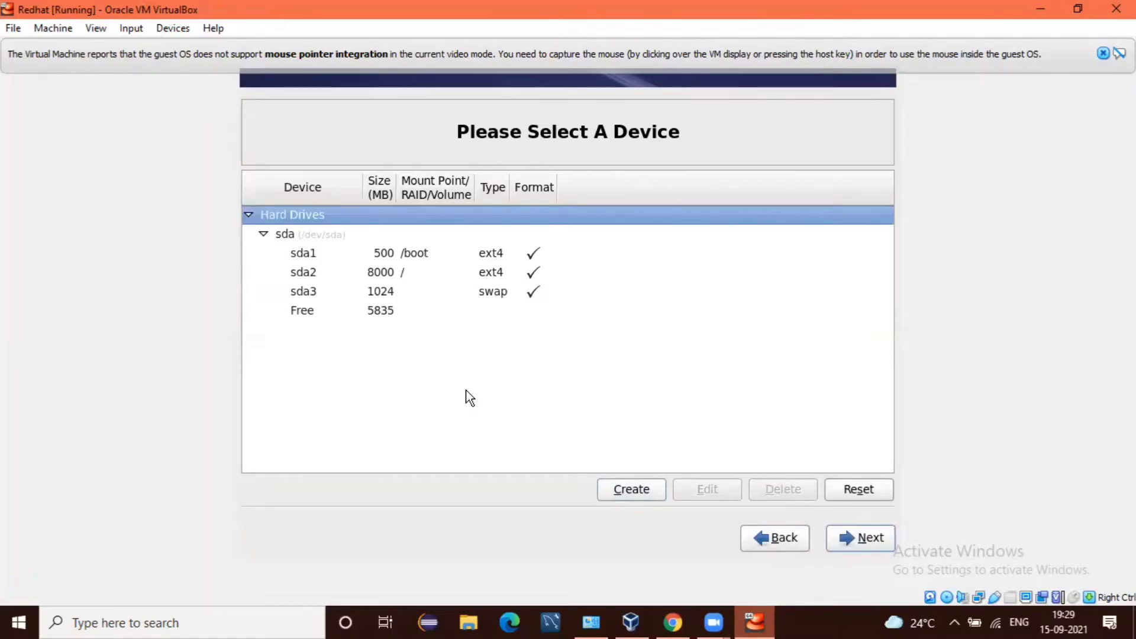
pyautogui.press('Down')
pyautogui.press('Down')
pyautogui.press('Down')
pyautogui.press('Down')
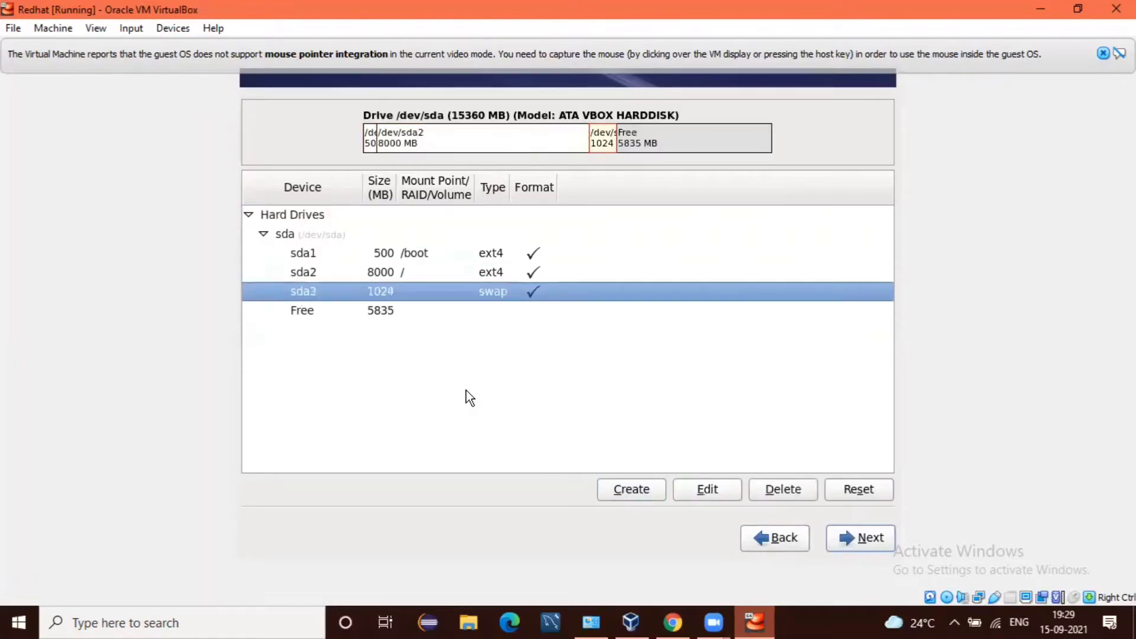
pyautogui.press('Down')
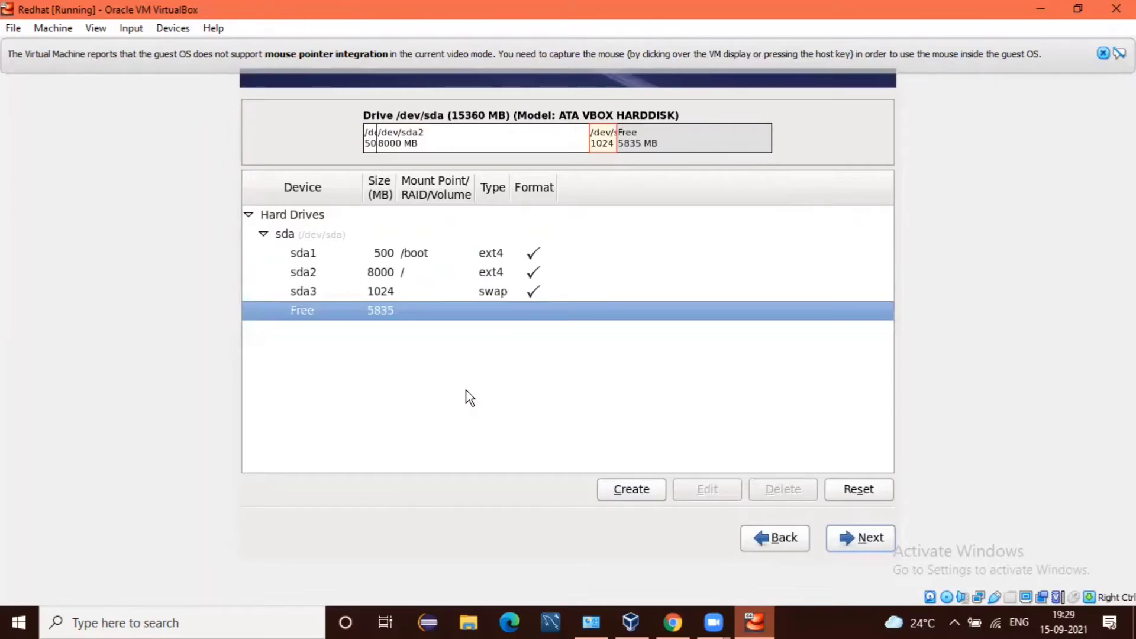
pyautogui.press('Tab')
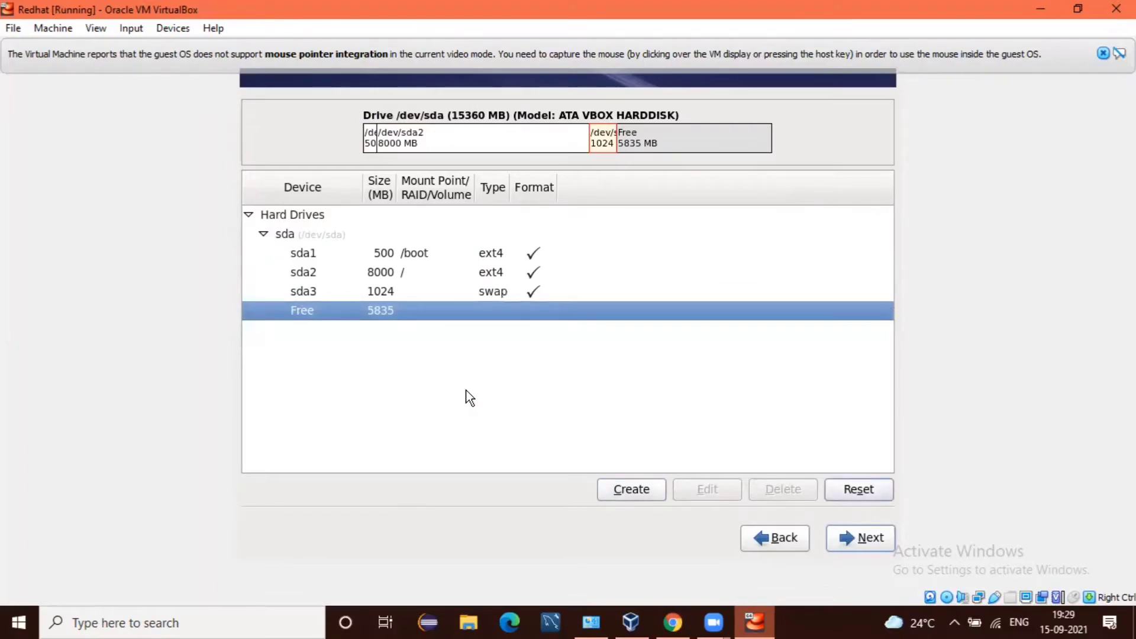
pyautogui.press('Tab')
pyautogui.press('Tab')
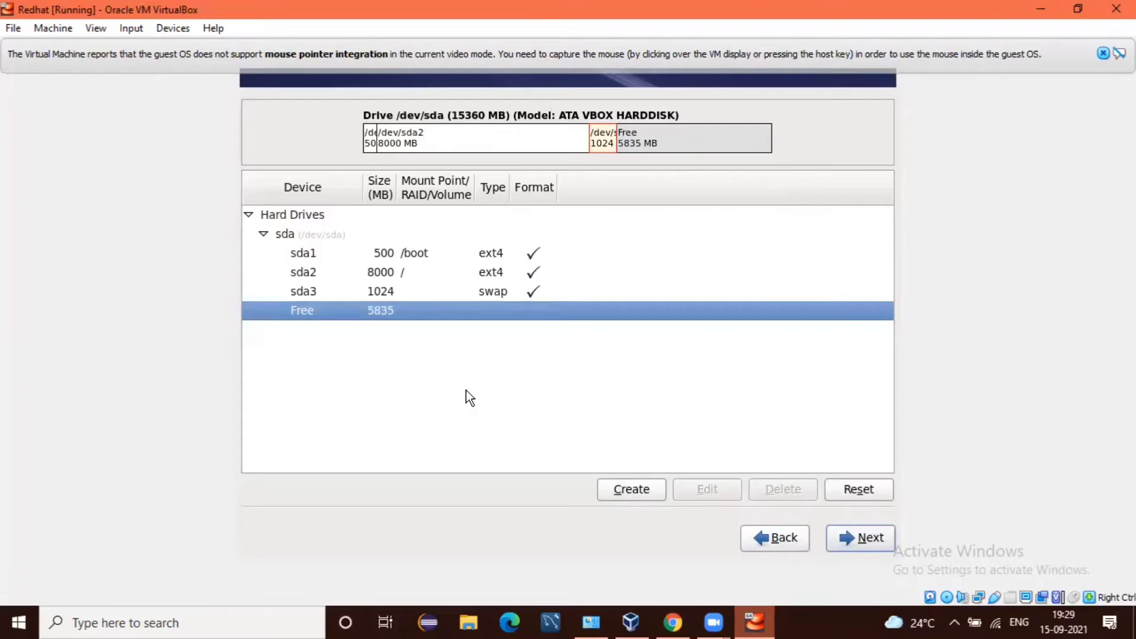
pyautogui.press('Return')
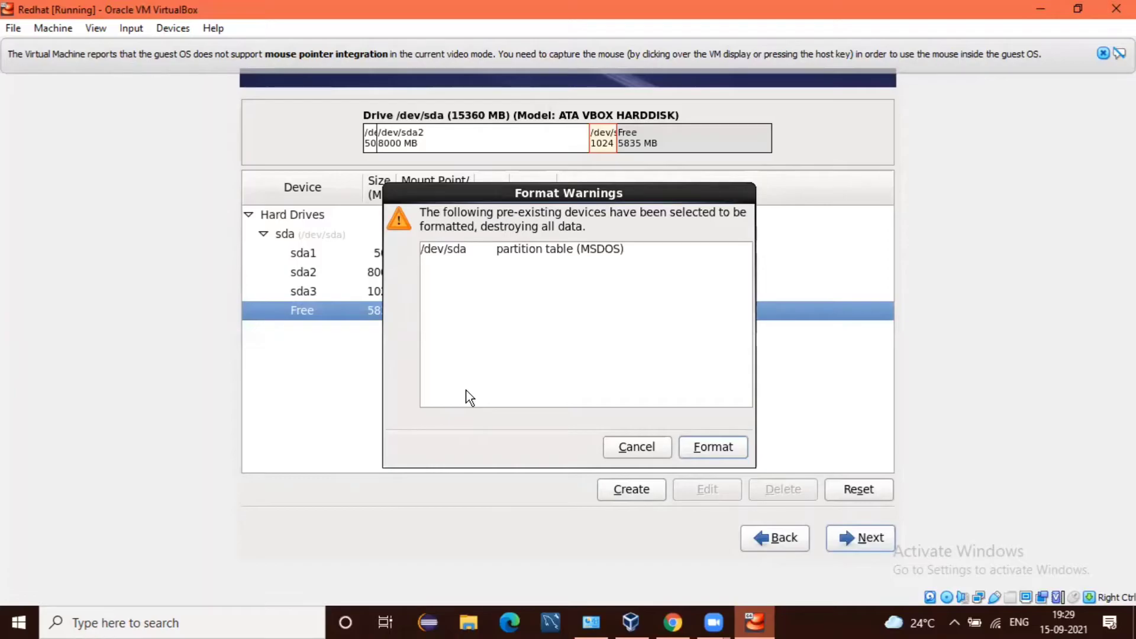
pyautogui.press('Return')
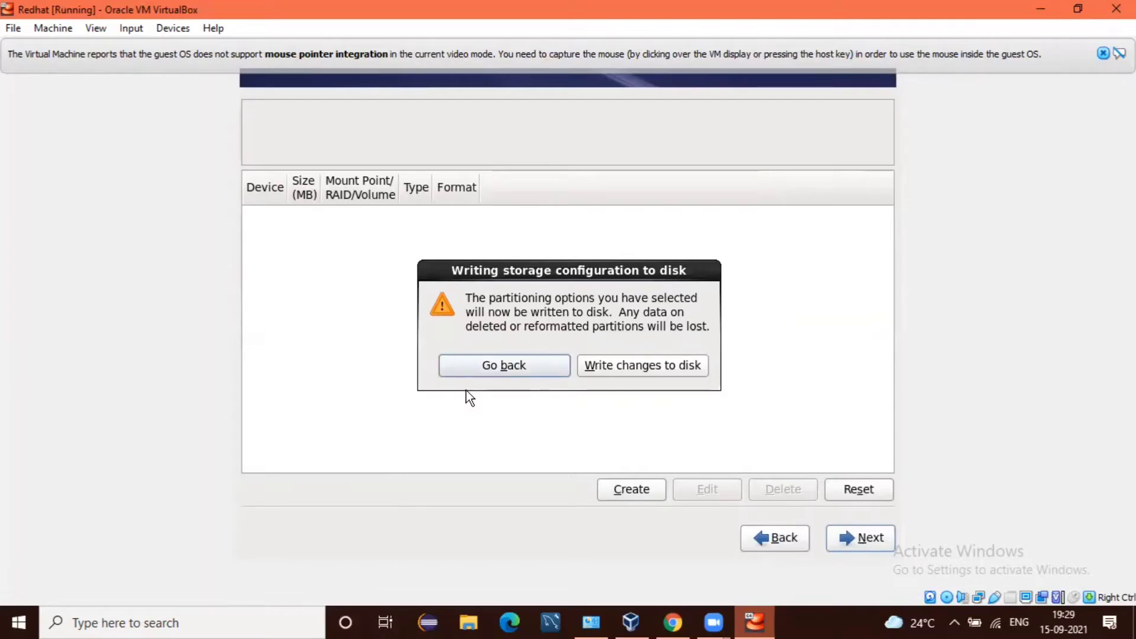
pyautogui.press('Tab')
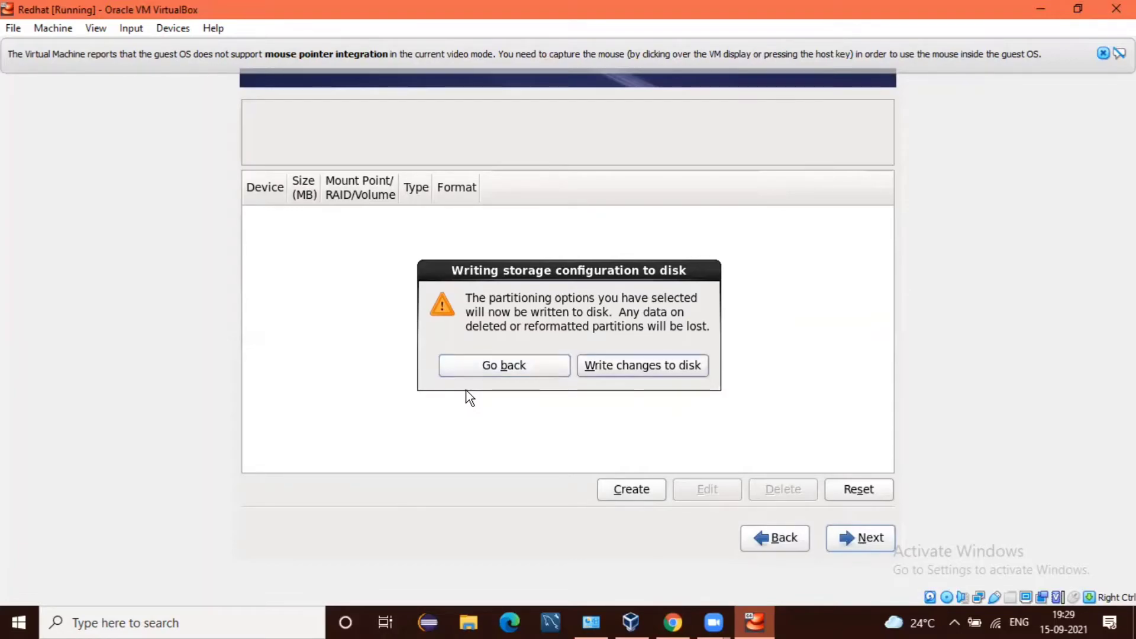
pyautogui.press('Return')
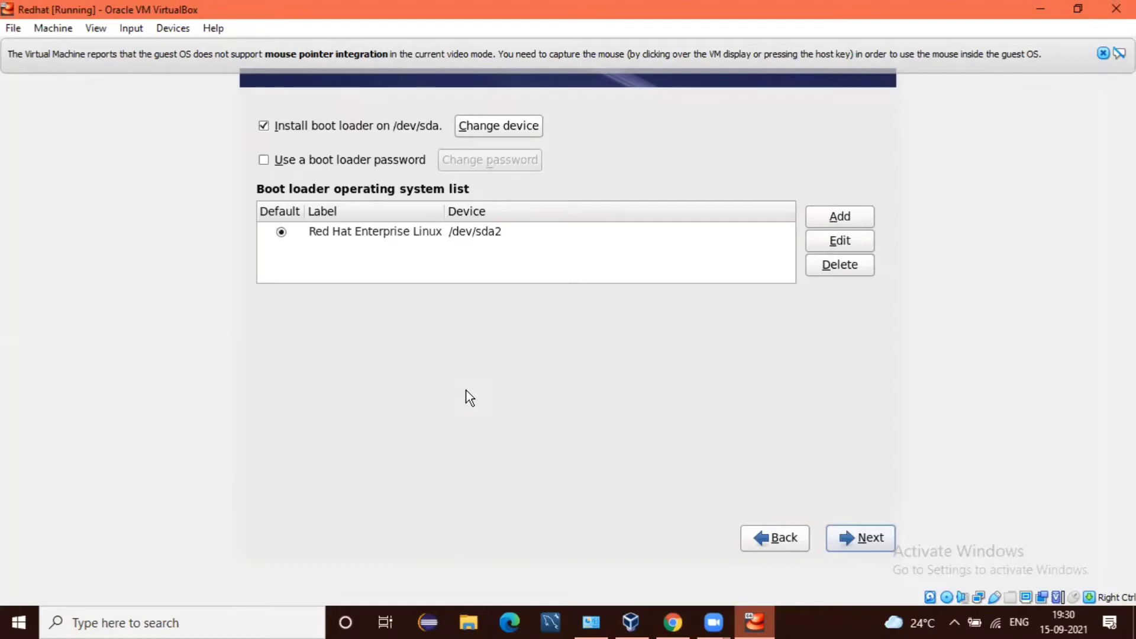
# Step: Keep the default boot loader on /dev/sda and continue
pyautogui.press('Return')
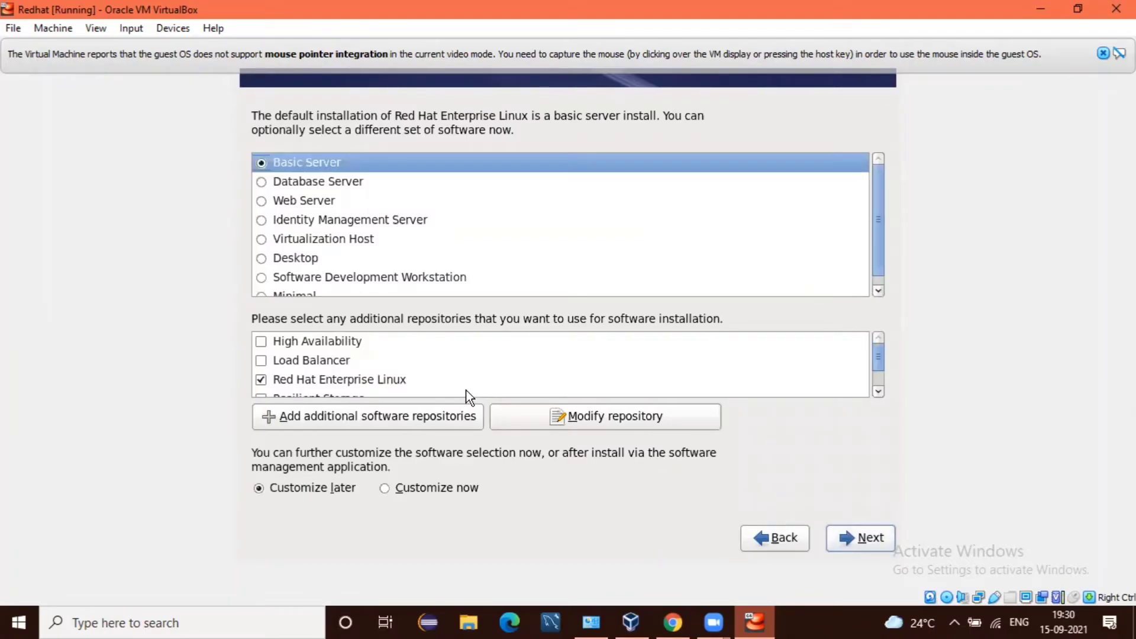
# Step: Select the Desktop software set and switch to Customize now
pyautogui.press('Down')
pyautogui.press('Down')
pyautogui.press('Down')
pyautogui.press('Down')
pyautogui.press('Down')
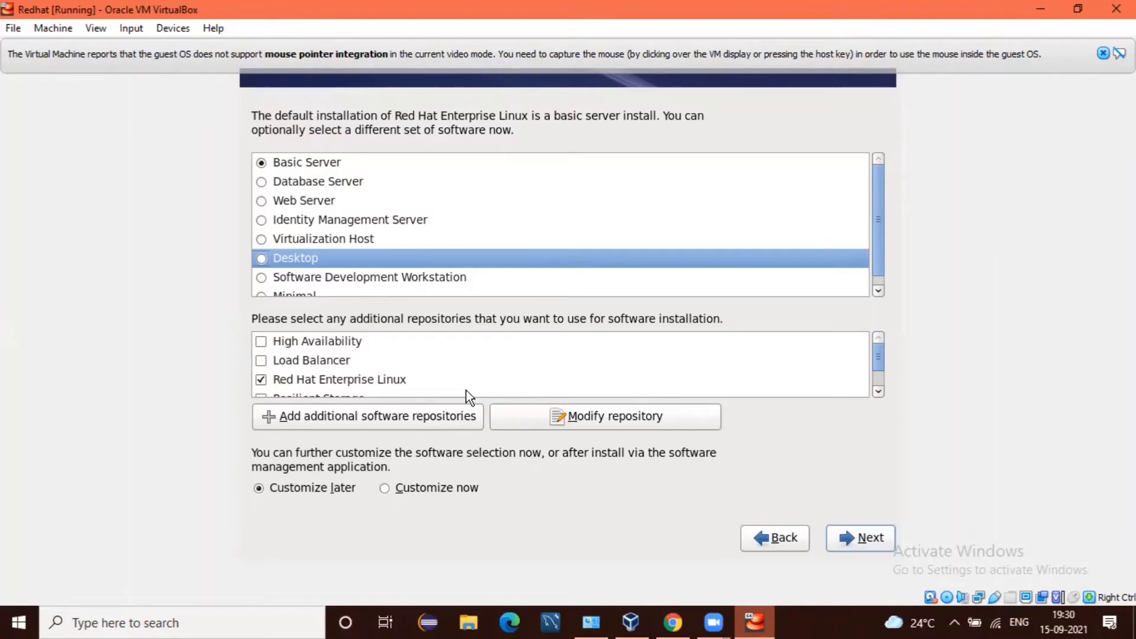
pyautogui.press('space')
pyautogui.press('Tab')
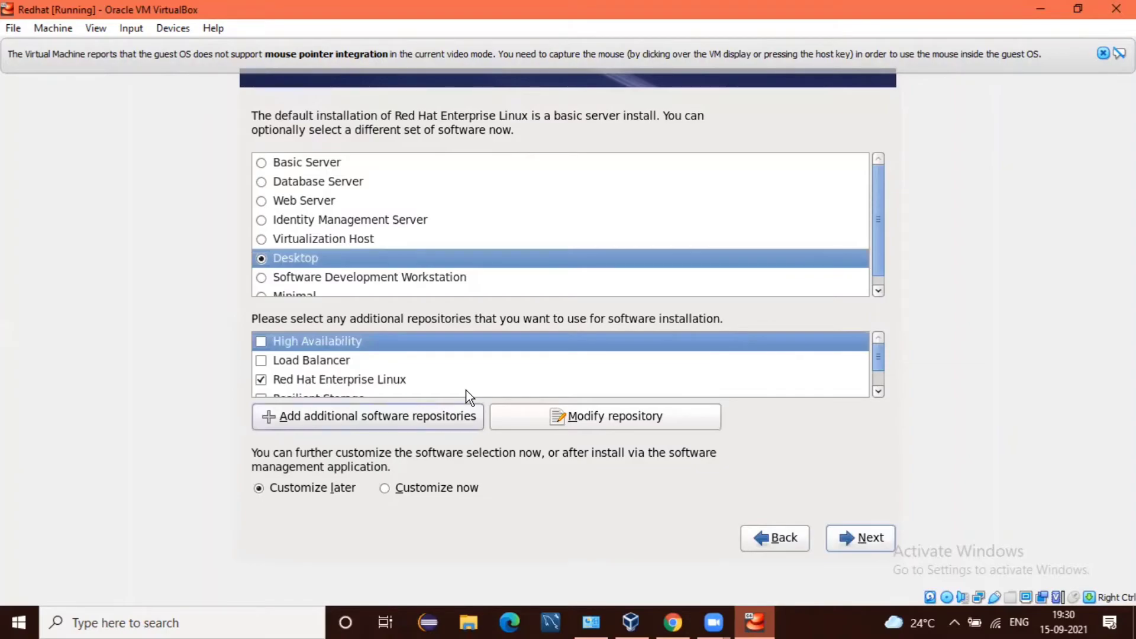
pyautogui.press('Tab')
pyautogui.press('Tab')
pyautogui.press('Tab')
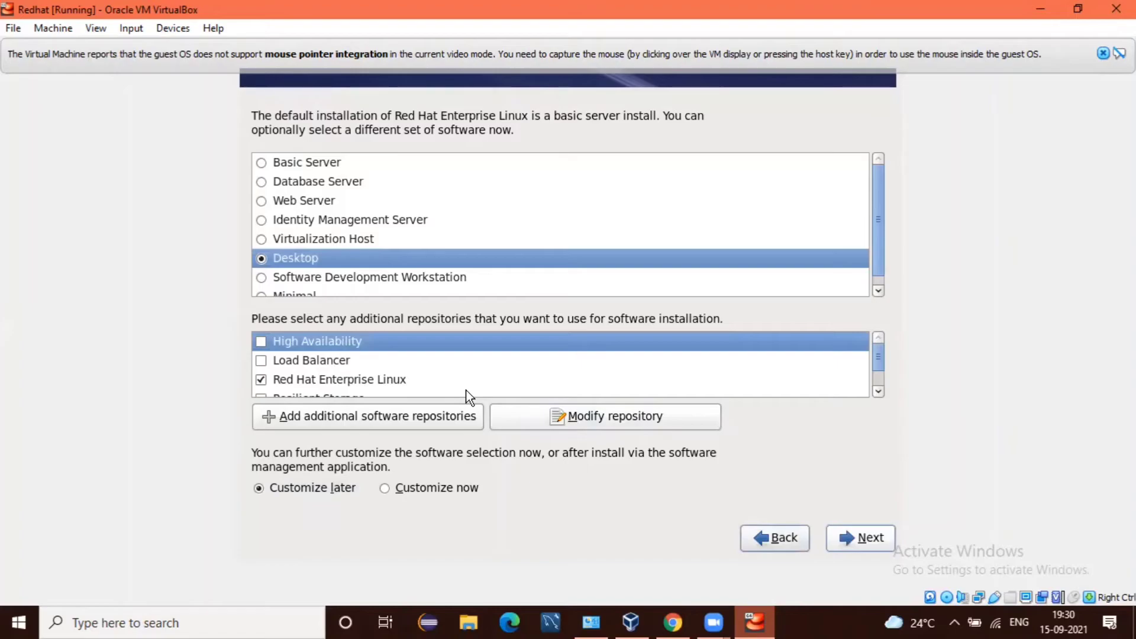
pyautogui.hotkey('shift', 'Tab')
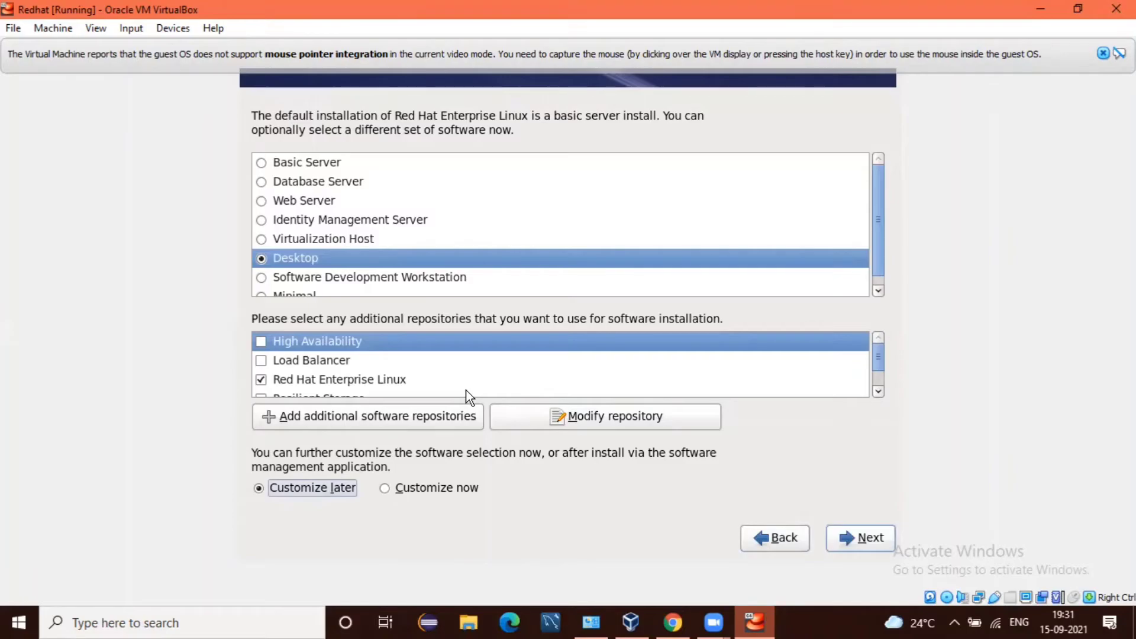
pyautogui.press('Right')
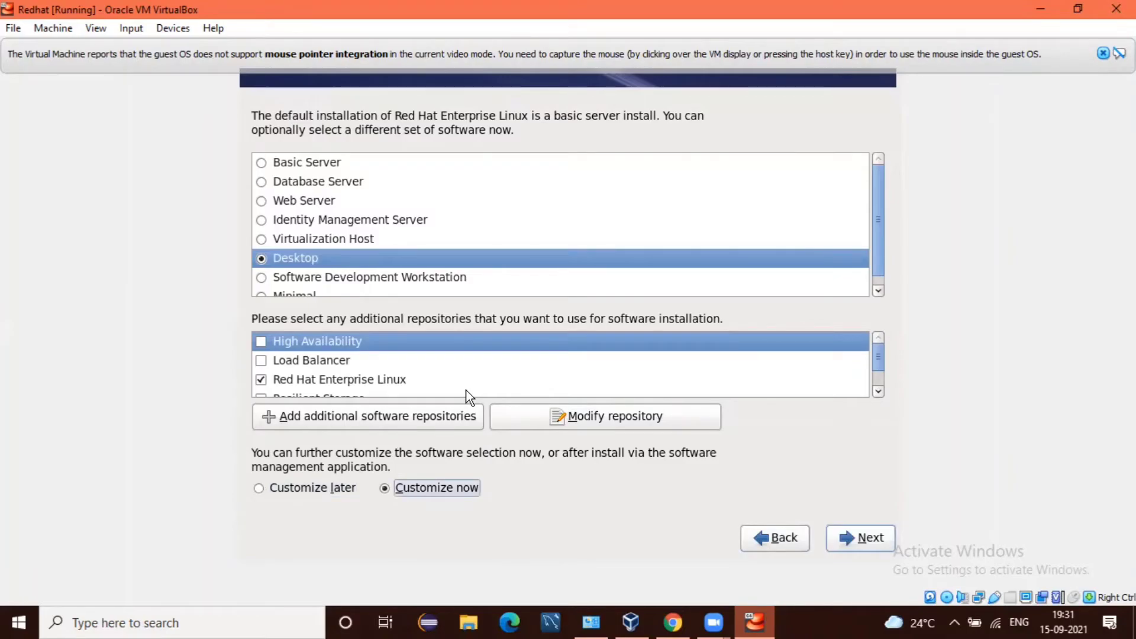
pyautogui.press('Tab')
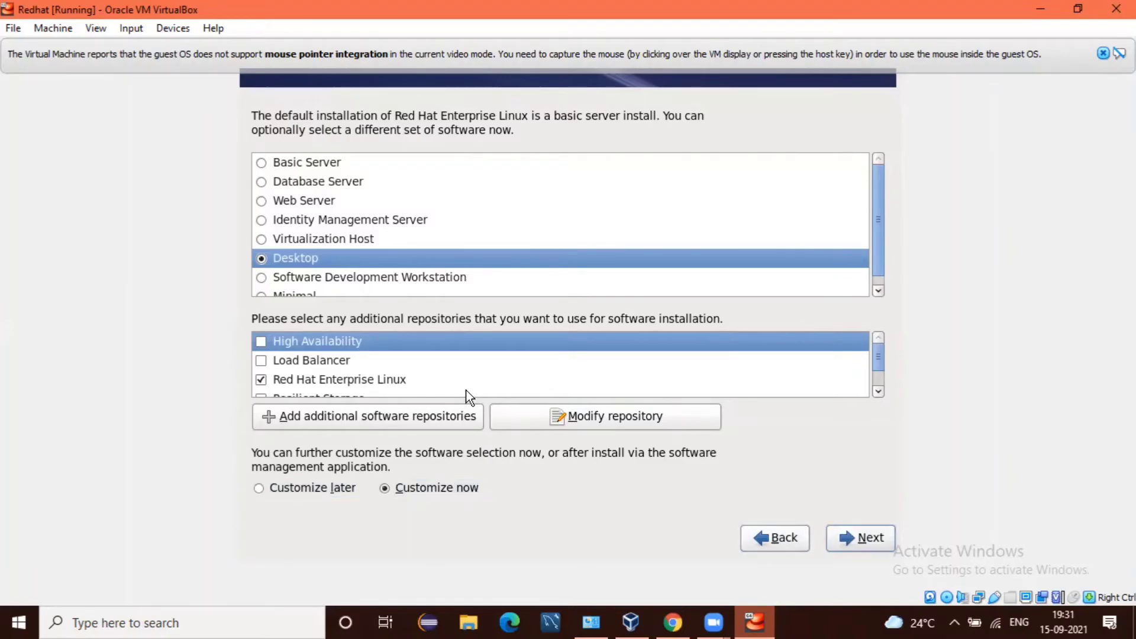
# Step: Browse the package groups down to Desktops, then start installing the 1110 packages
pyautogui.press('Return')
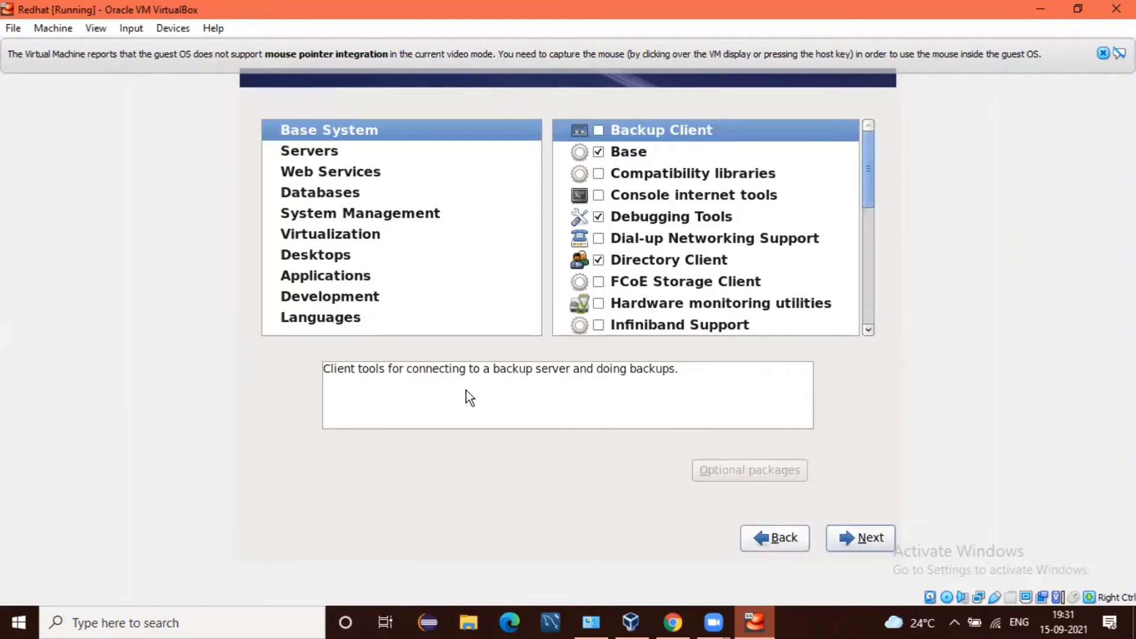
pyautogui.press('Down')
pyautogui.press('Down')
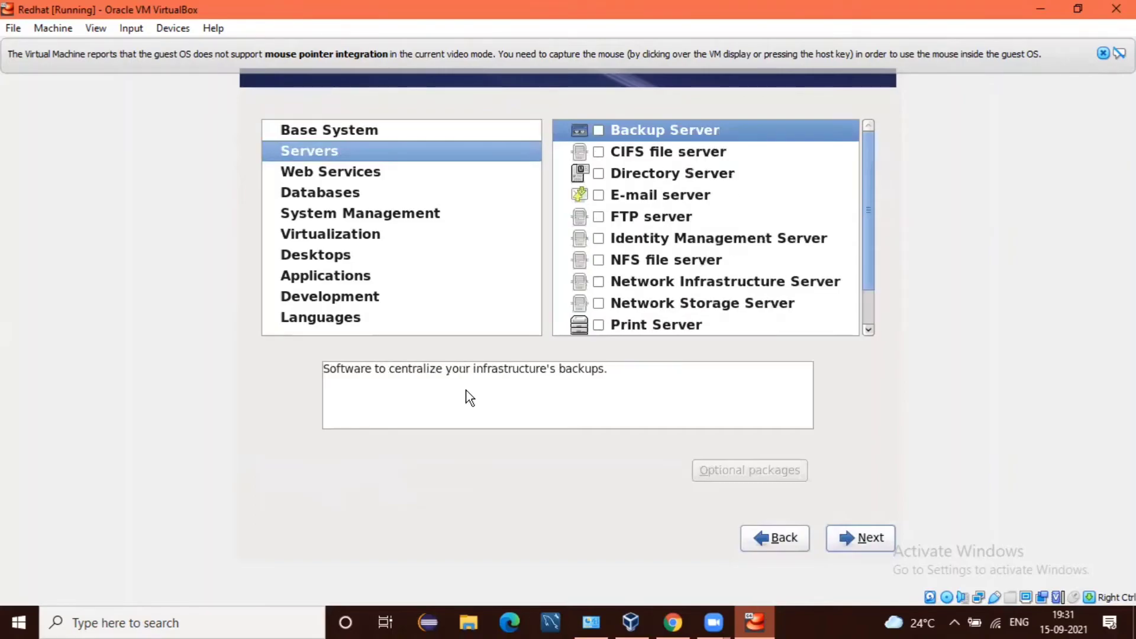
pyautogui.press('Down')
pyautogui.press('Down')
pyautogui.press('Down')
pyautogui.press('Down')
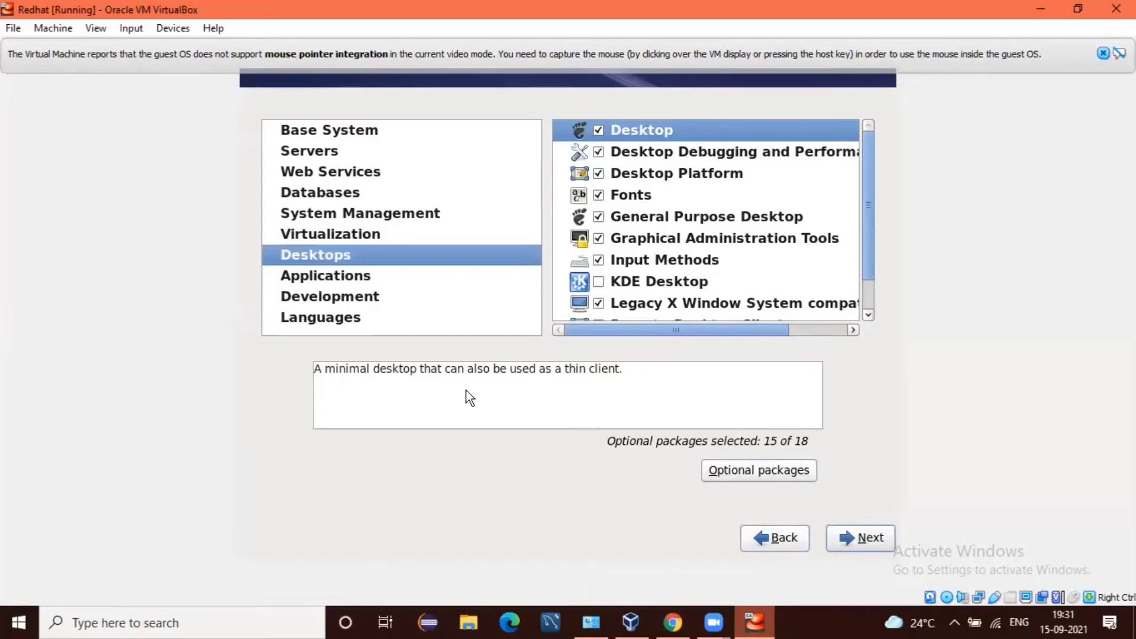
pyautogui.hotkey('alt', 'n')
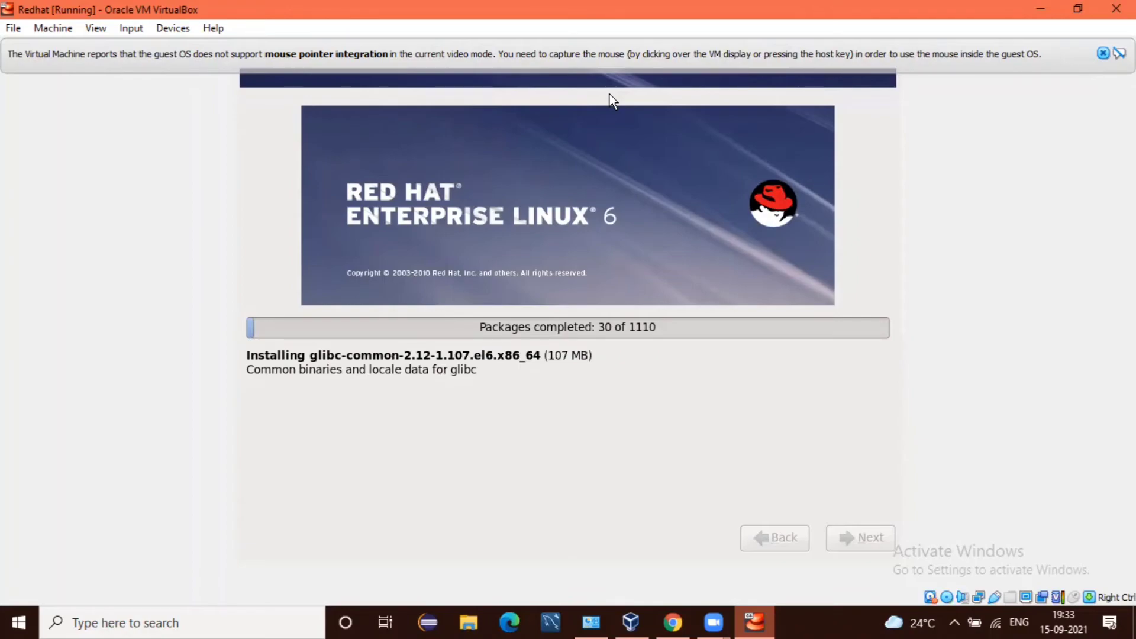
# Step: Release focus from the VM window and let the package installation progress
pyautogui.click(610, 94)
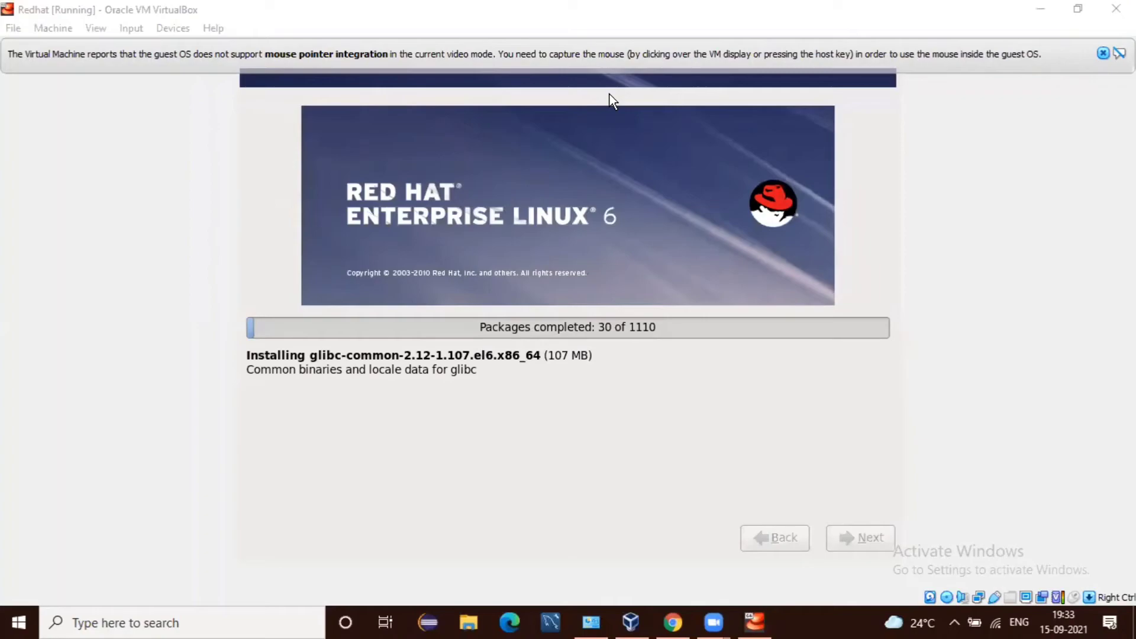